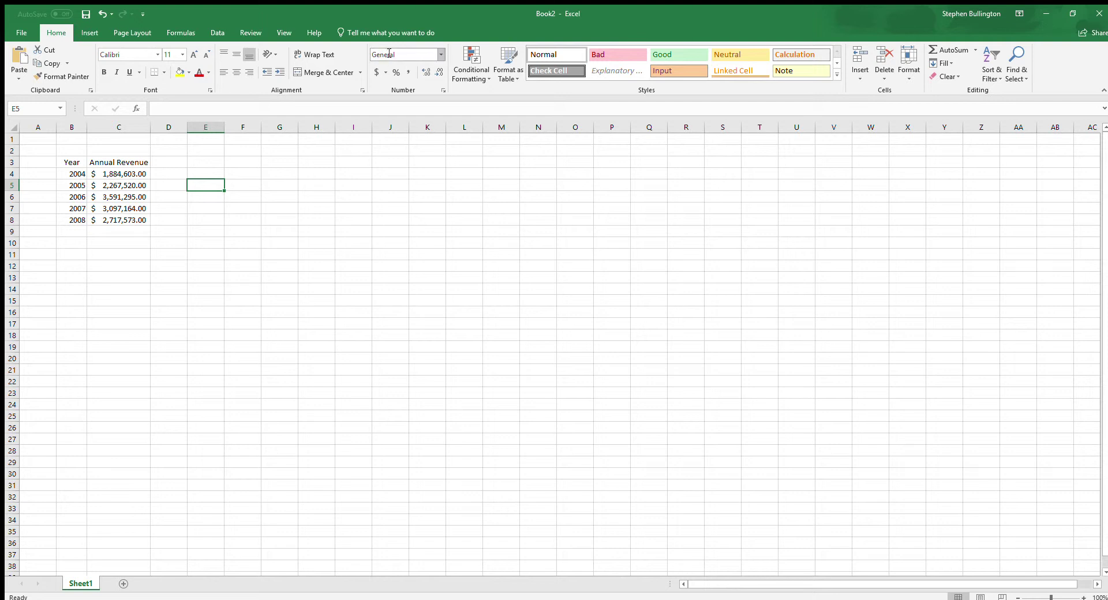
click(439, 53)
click(350, 151)
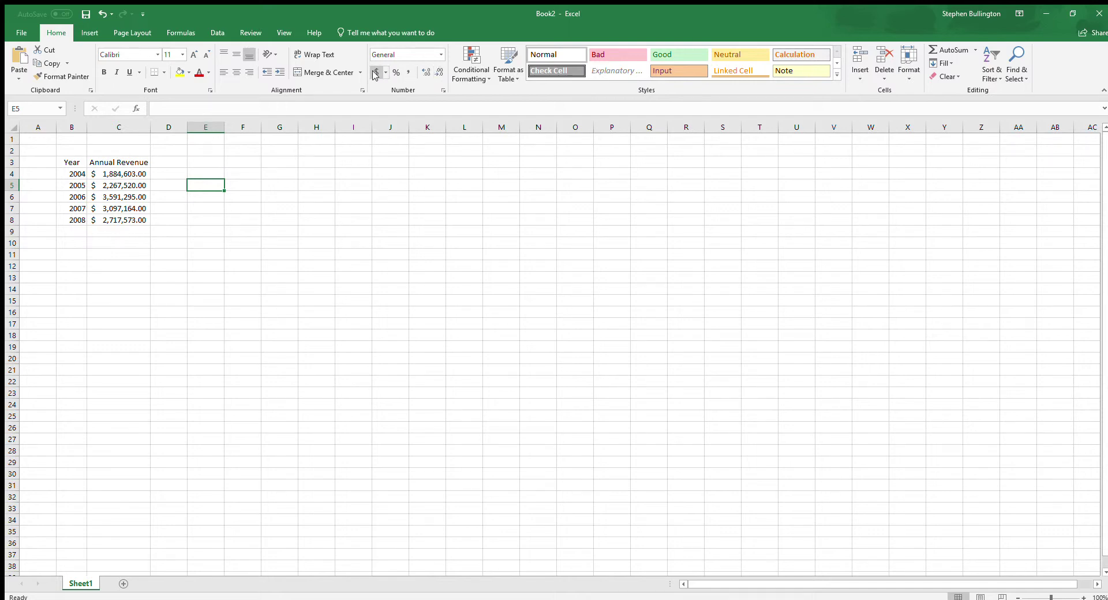
click(301, 184)
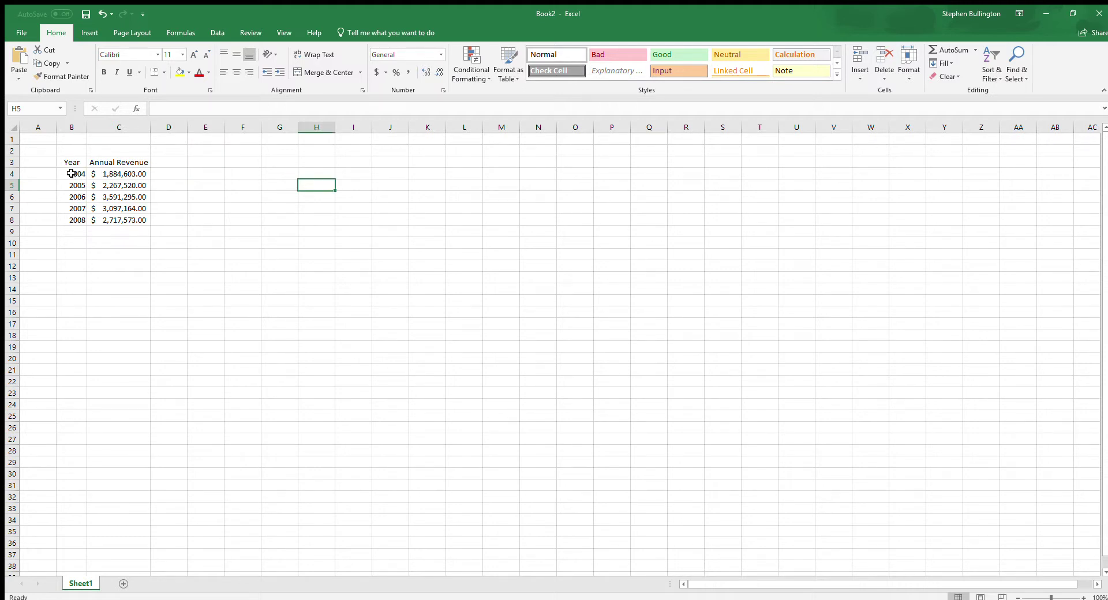
Insert a scatter chart with markers only from the year and annual revenue values in B4:C8
drag(77, 173, 106, 224)
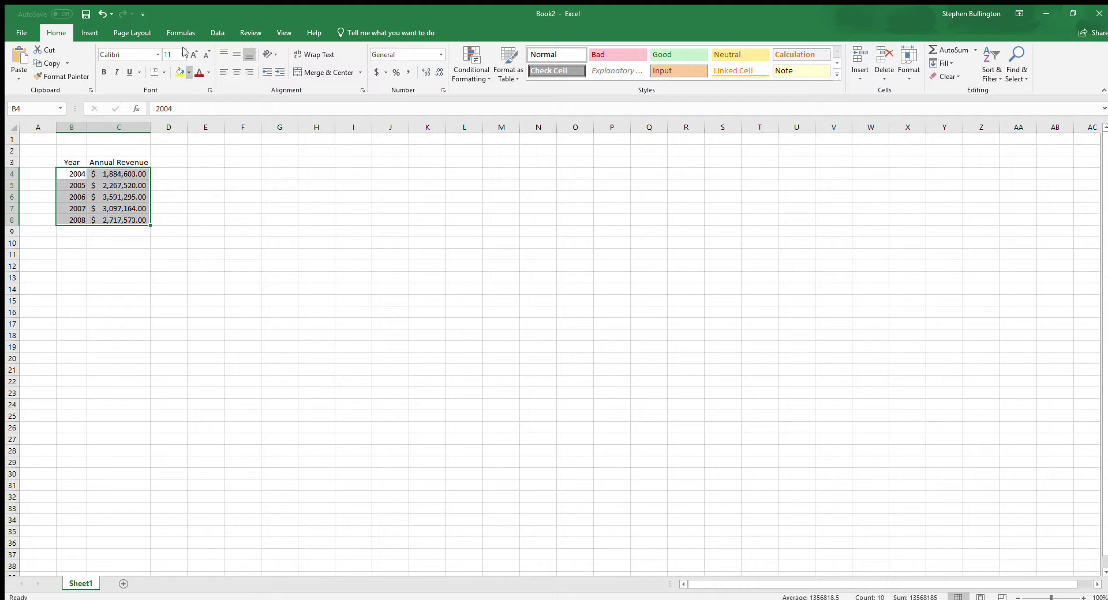
click(82, 33)
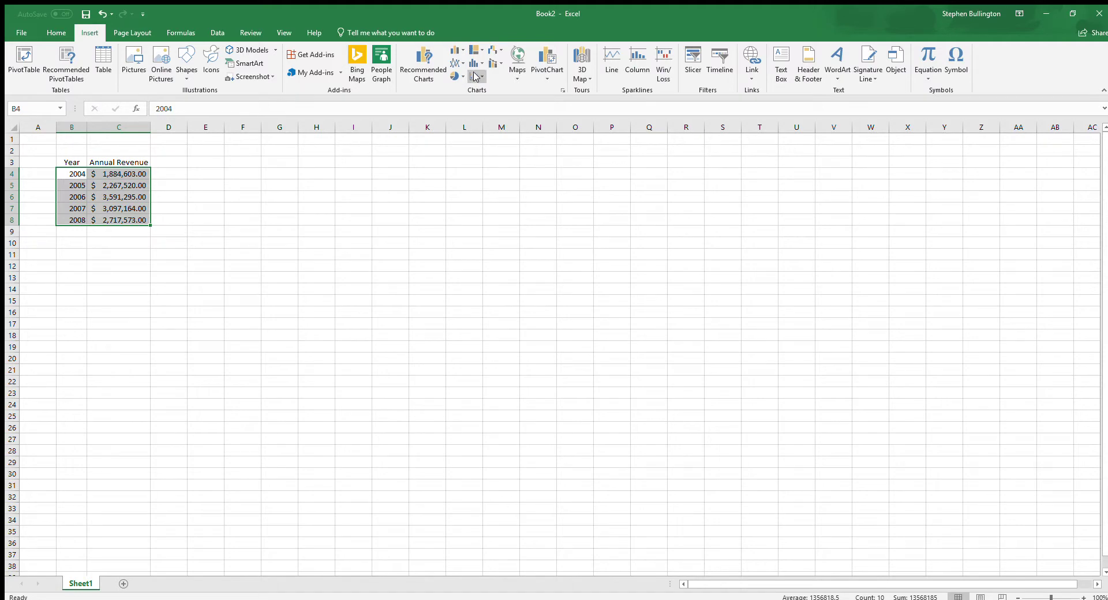
click(510, 115)
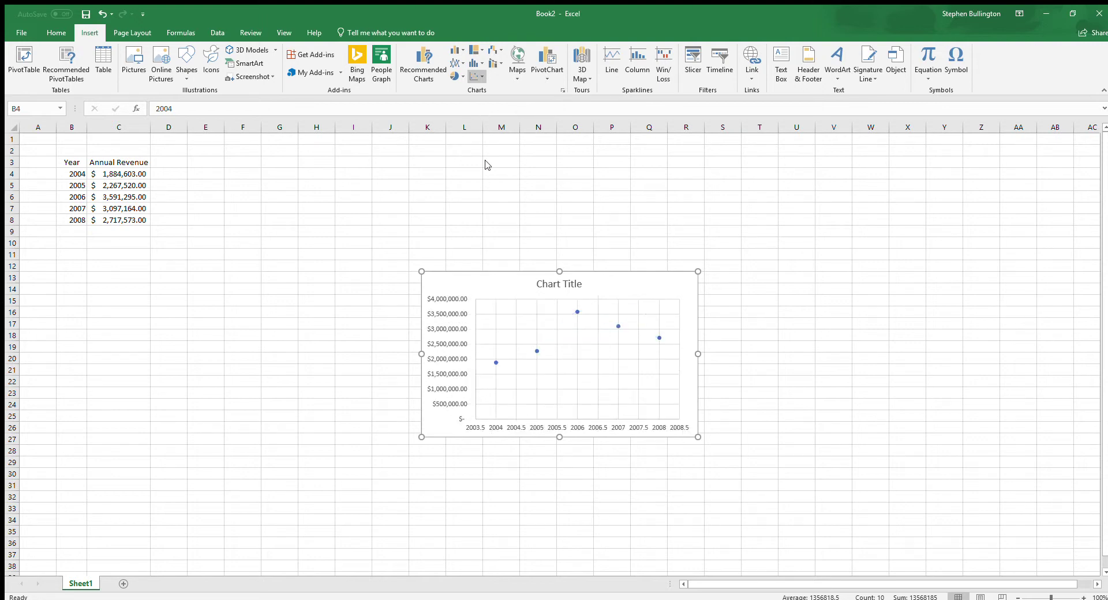
click(485, 108)
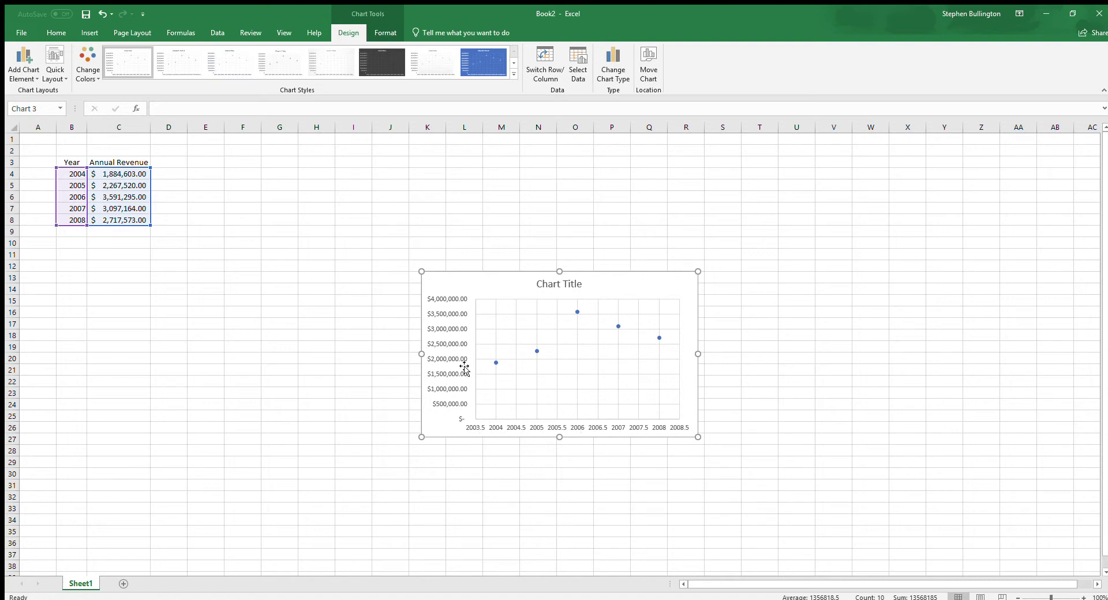
click(195, 210)
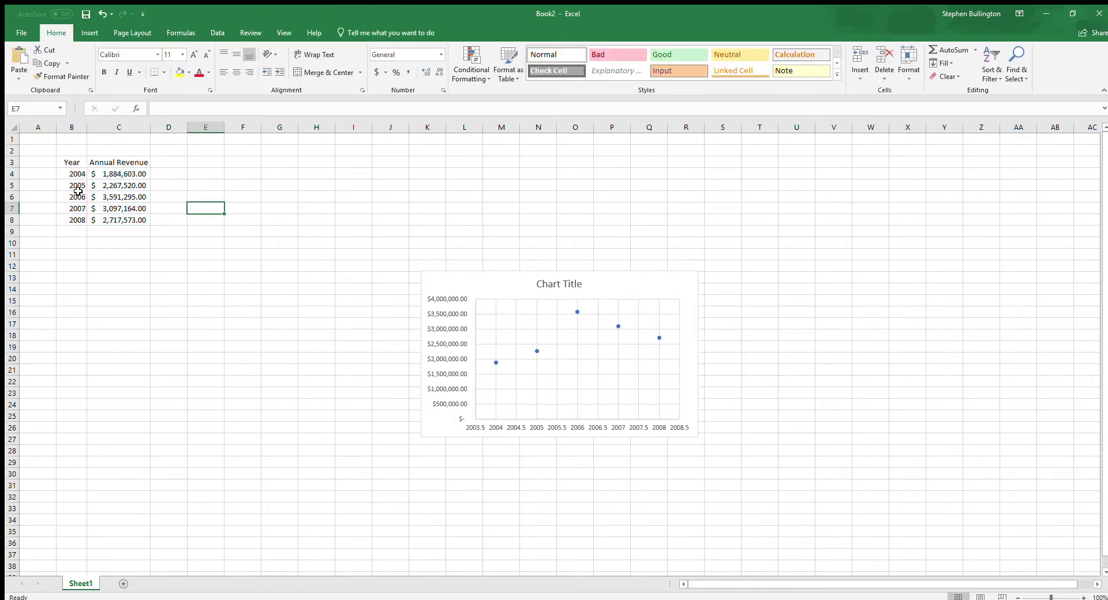
Format the years in B4:B8 as Number with no decimal places
click(74, 176)
drag(75, 177, 71, 220)
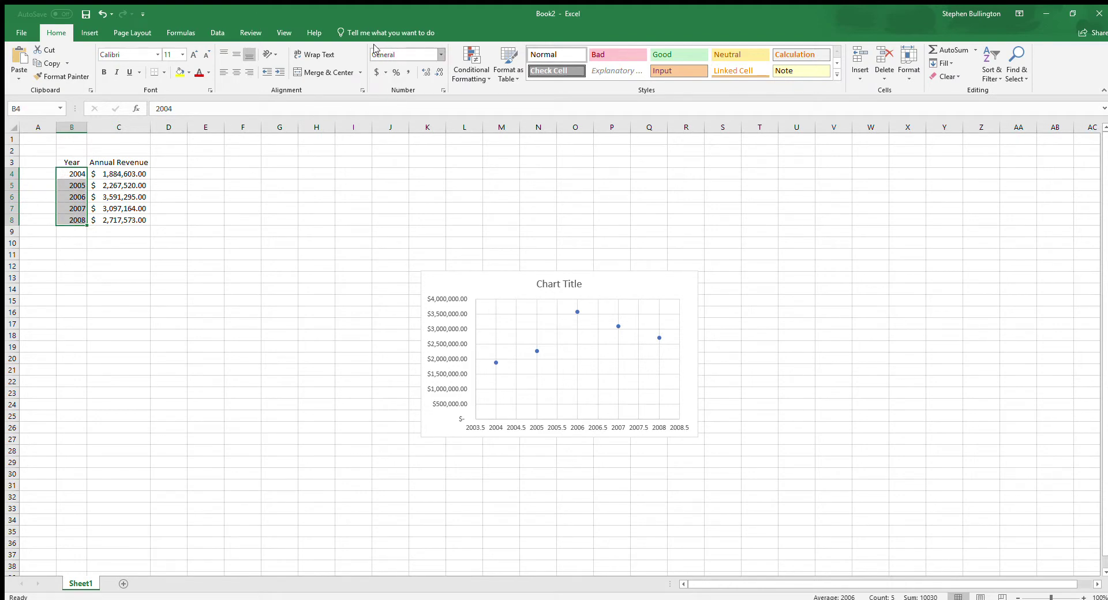
click(430, 56)
key(BackSpace)
text(Number)
key(Return)
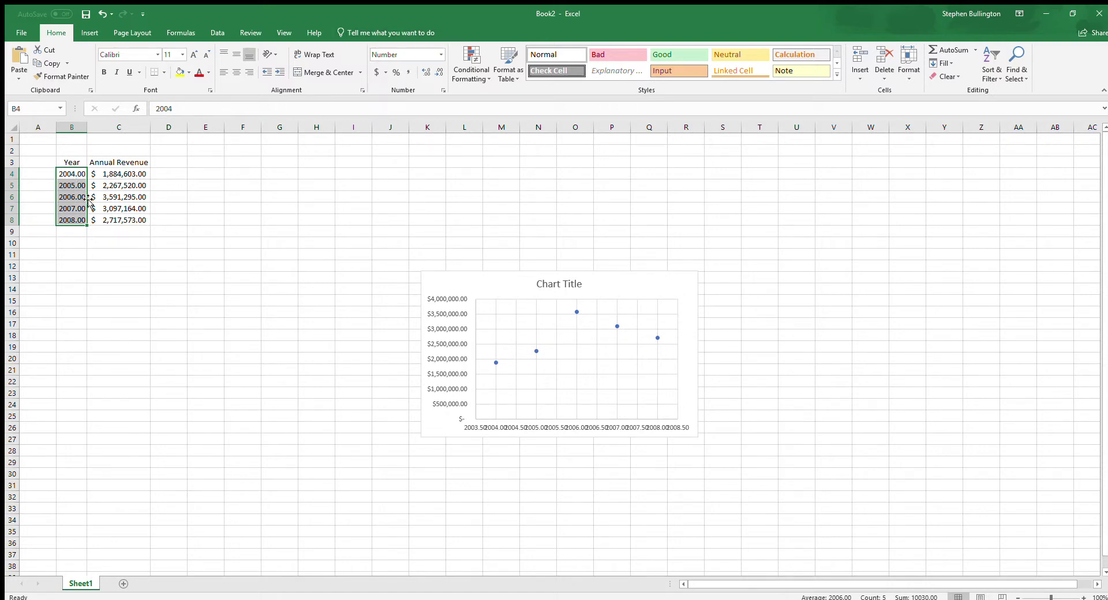
click(439, 72)
click(439, 73)
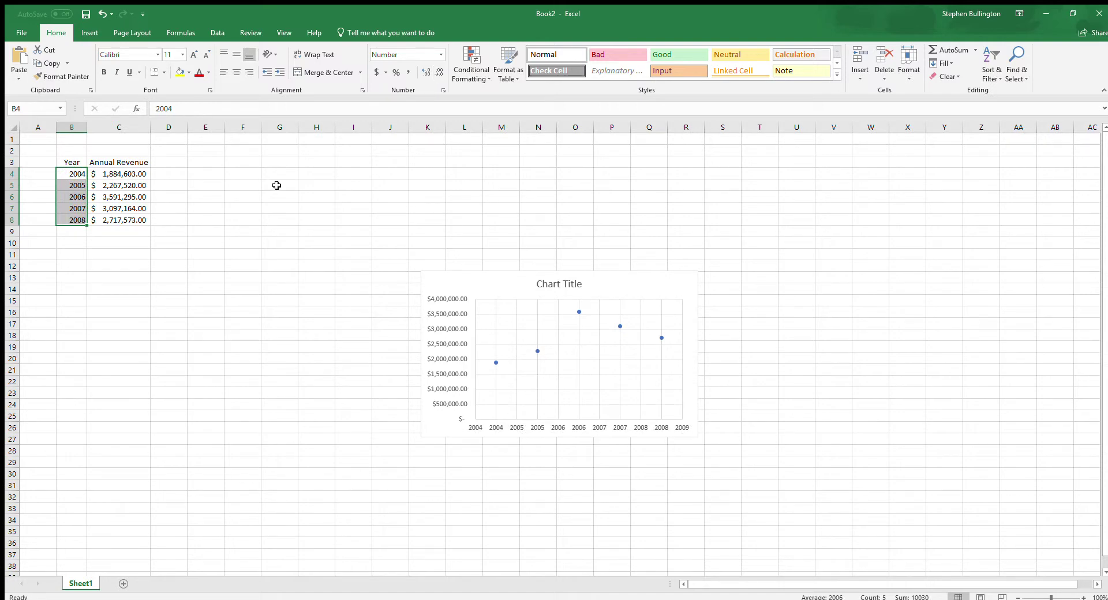
click(302, 230)
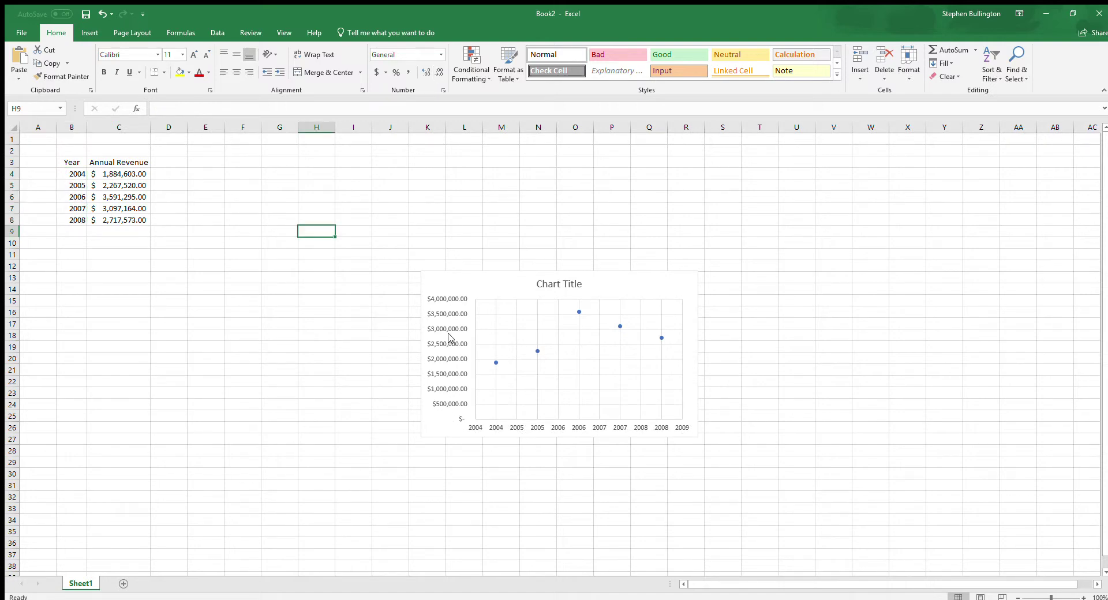
Remove both decimal places from the annual revenue values in C4:C8
drag(136, 175, 128, 219)
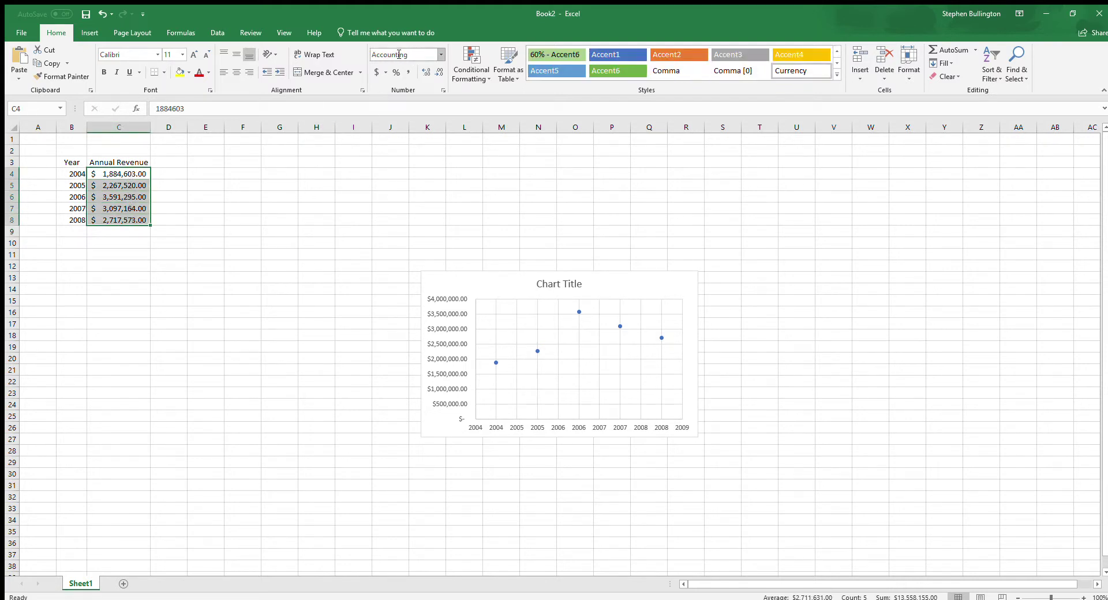
click(439, 72)
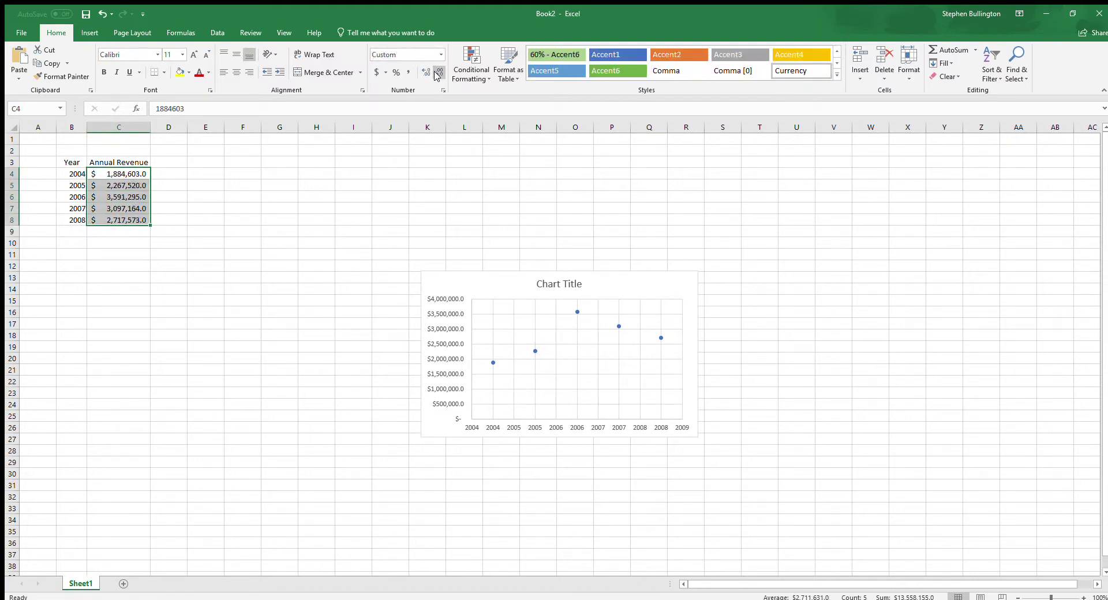
click(439, 73)
click(477, 234)
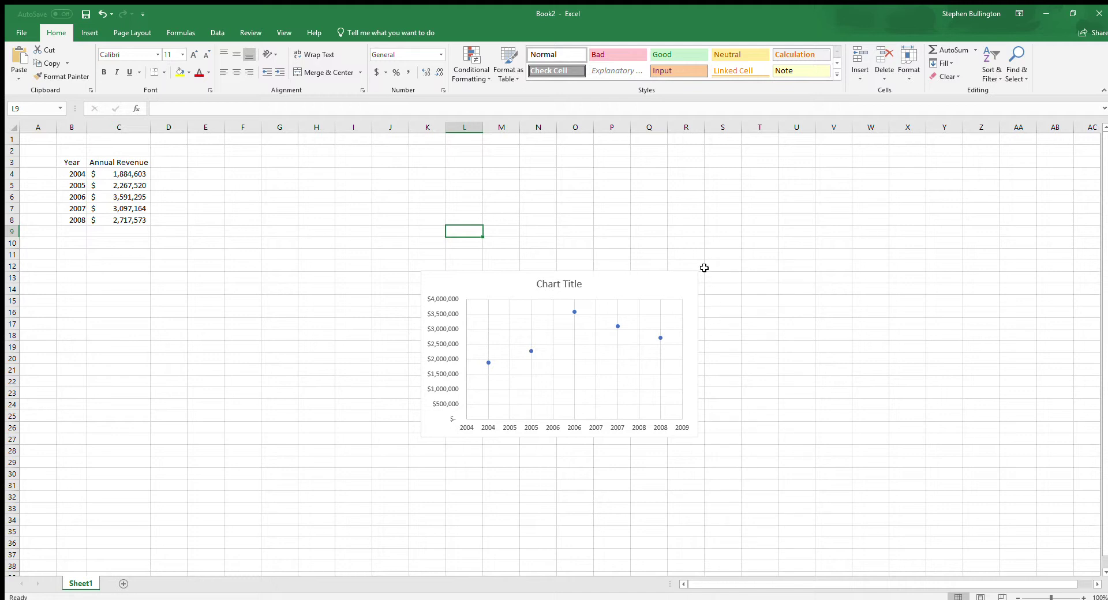
click(658, 289)
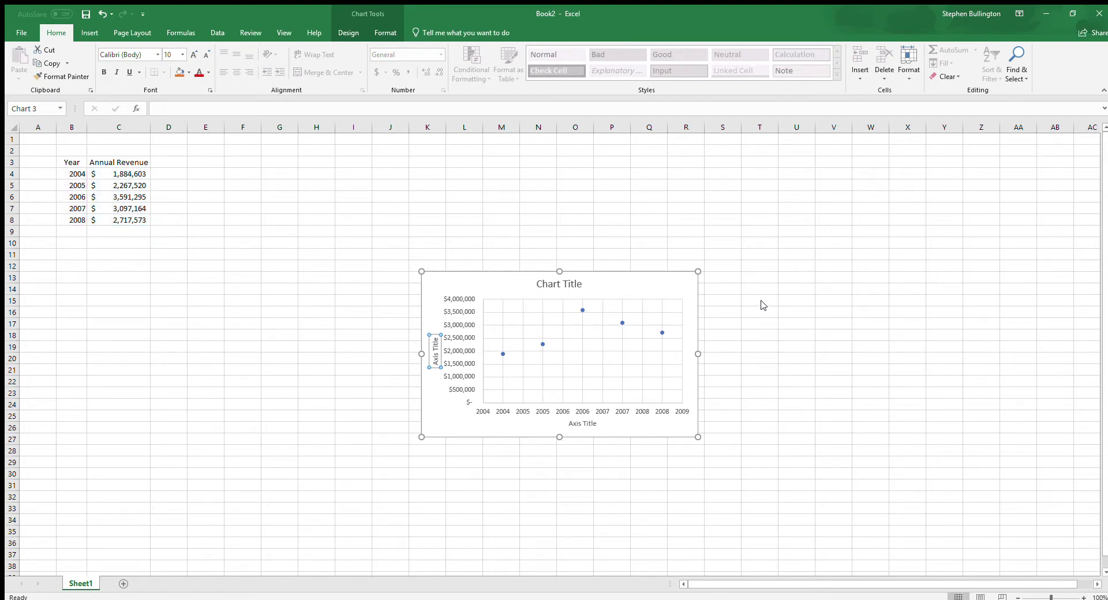
key(ctrl+z)
key(ctrl+y)
key(ctrl+z)
key(ctrl+y)
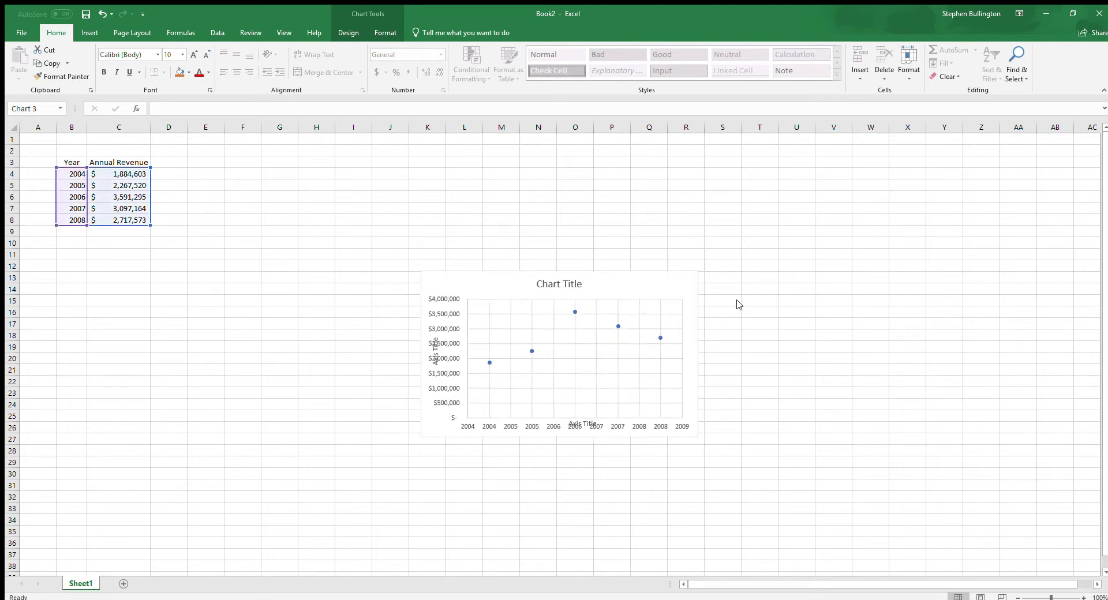
key(ctrl+z)
click(714, 248)
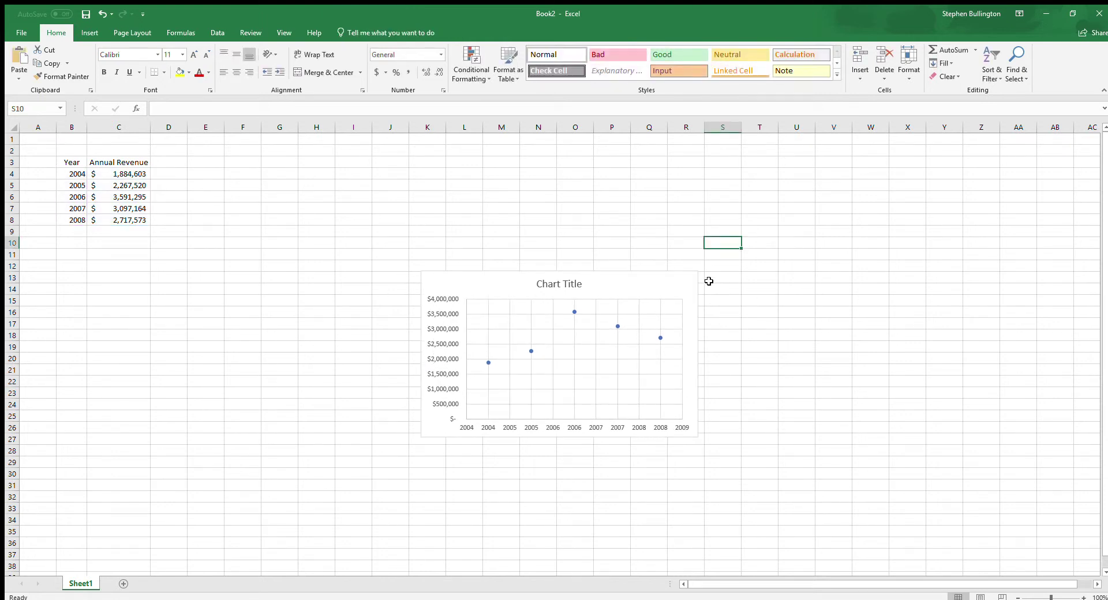
Add horizontal and vertical axis titles to the scatter chart
click(684, 281)
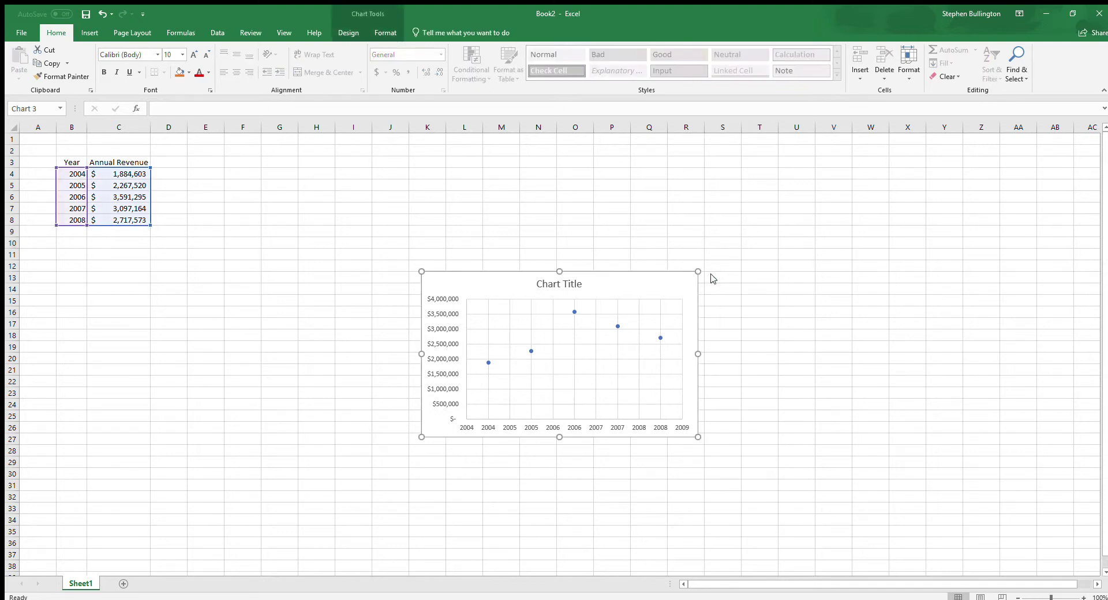
click(659, 255)
click(627, 289)
click(342, 33)
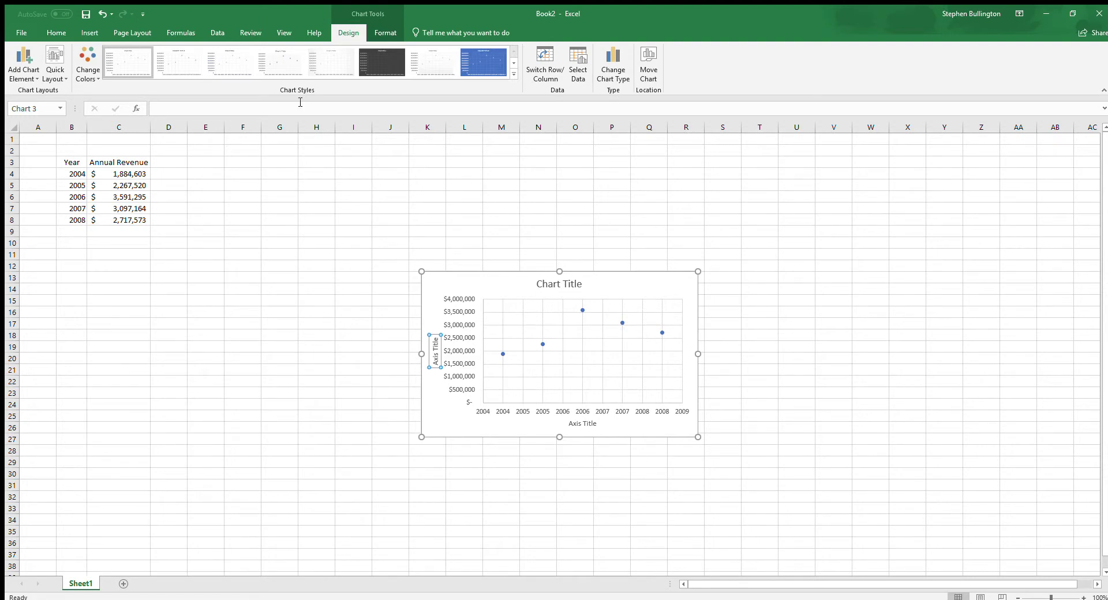
Set the vertical axis title to "Annual Revenue" and the horizontal axis title to "Year"
click(230, 112)
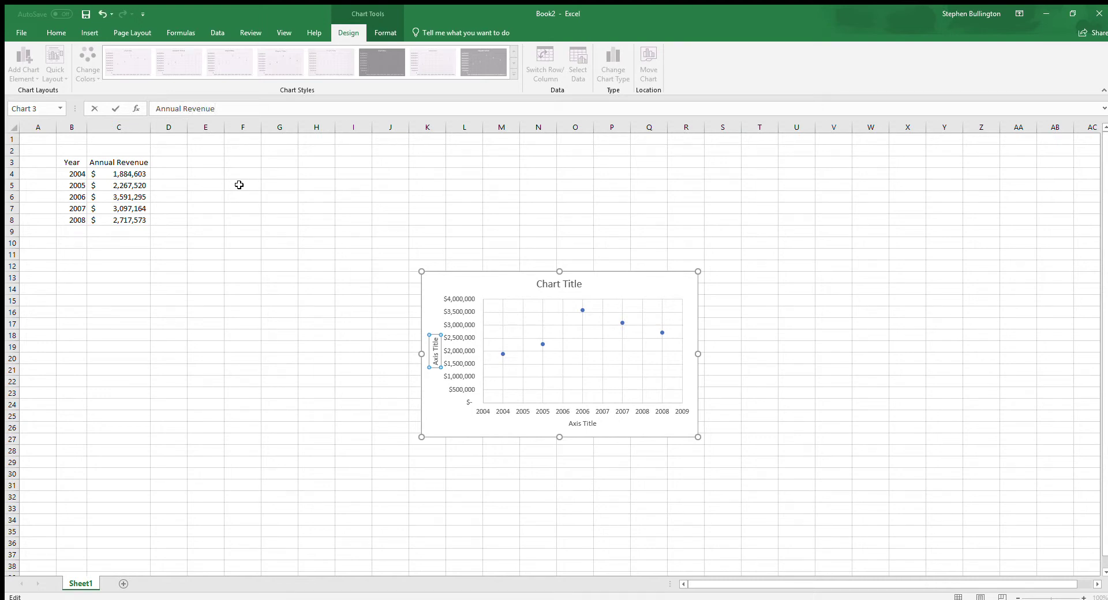
key(Return)
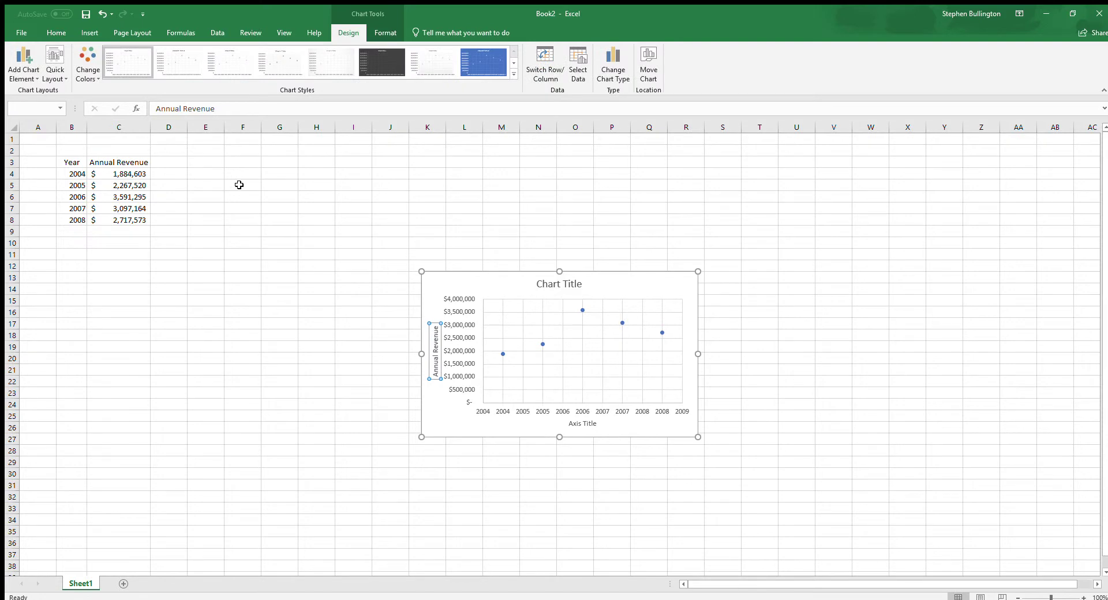
click(588, 425)
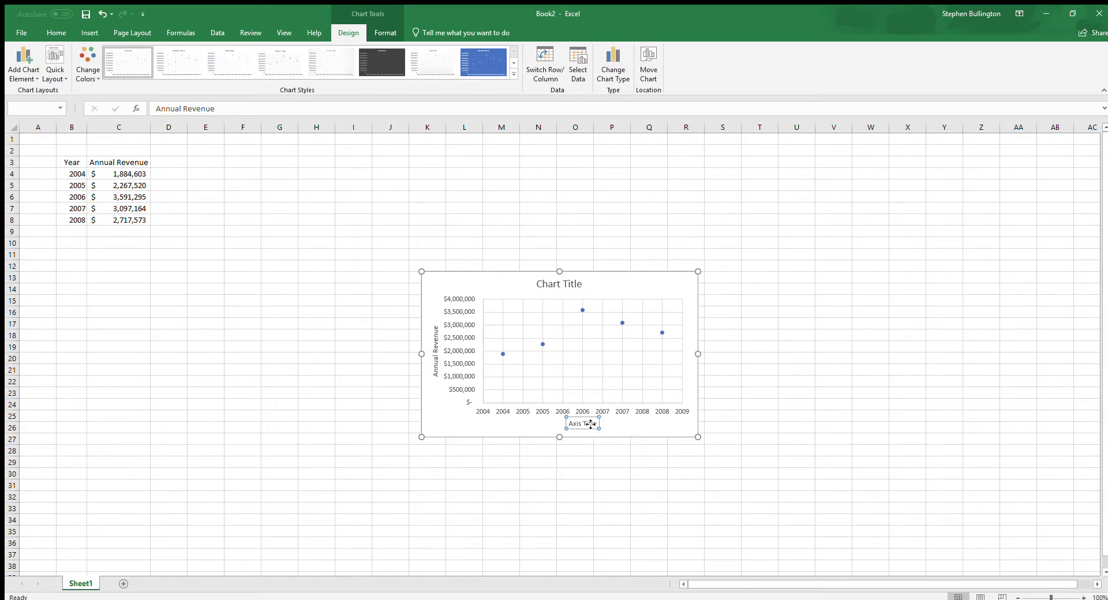
click(212, 107)
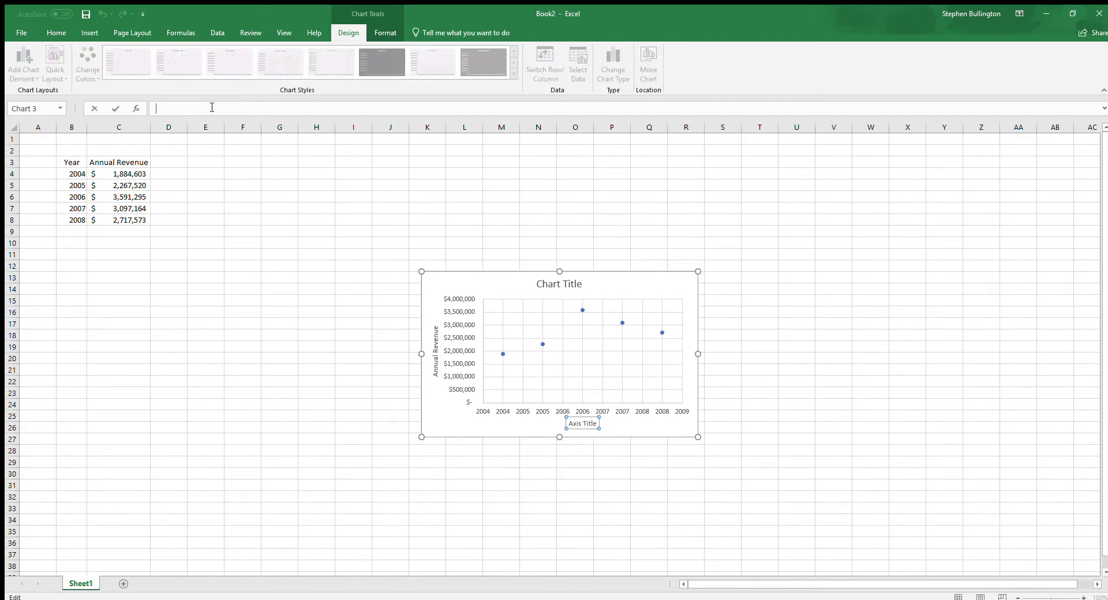
key(Return)
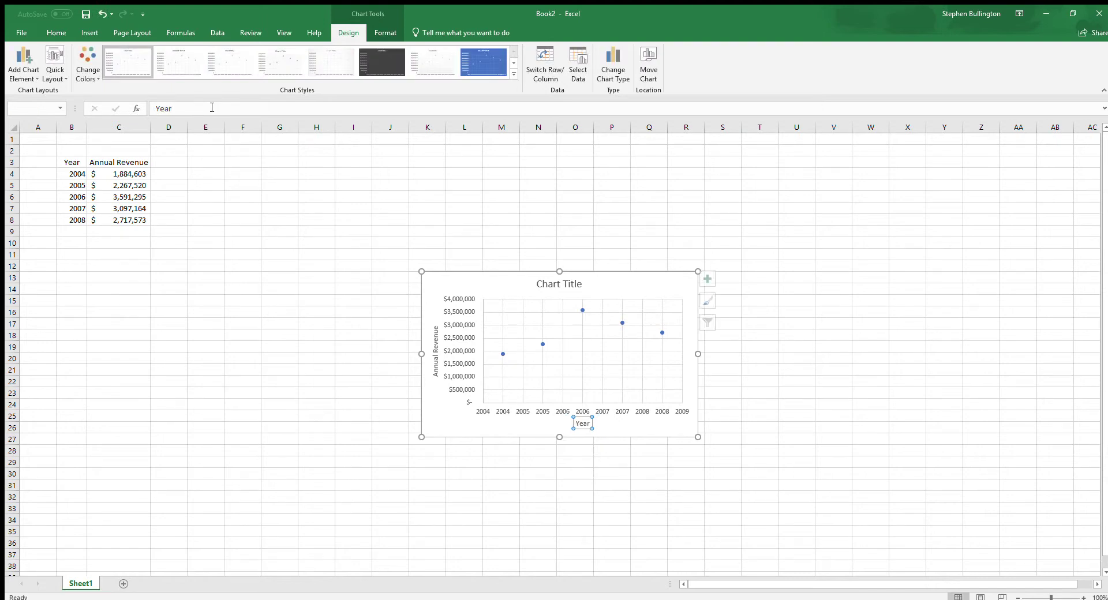
click(573, 284)
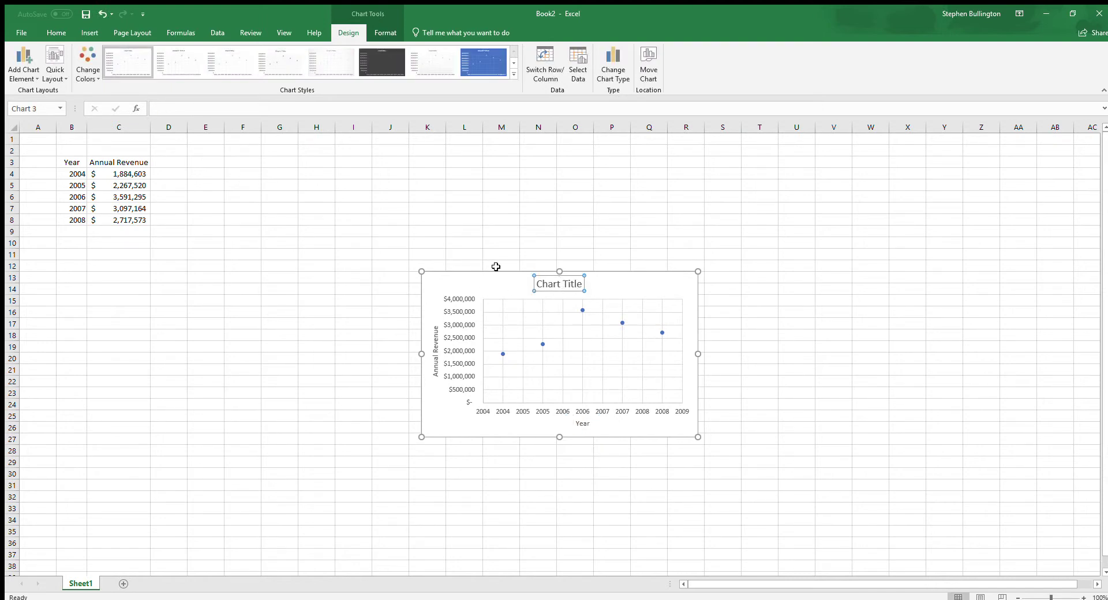
click(279, 108)
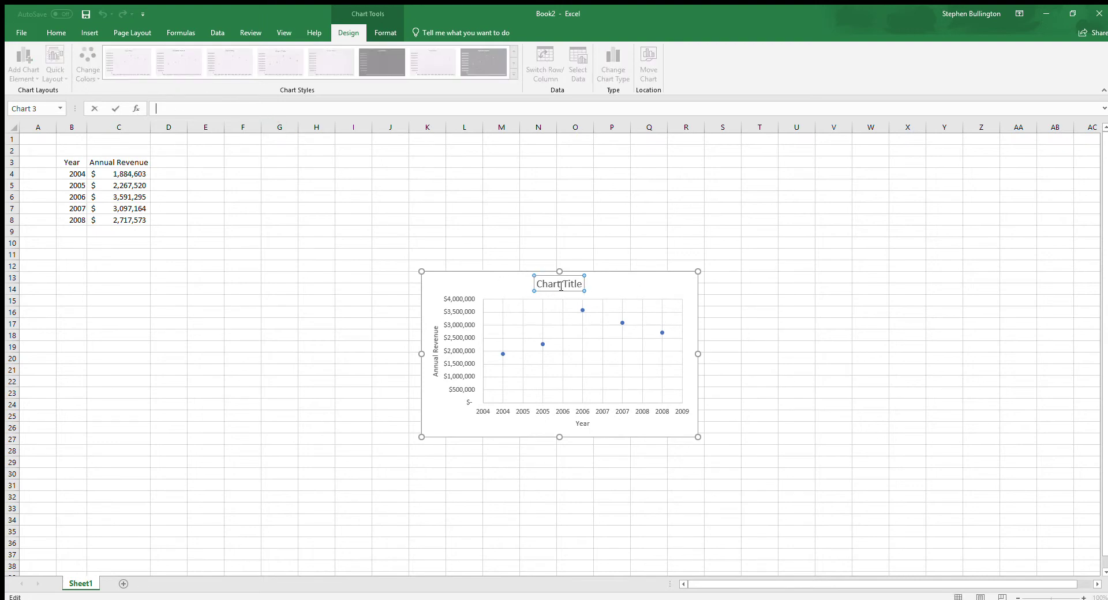
click(615, 289)
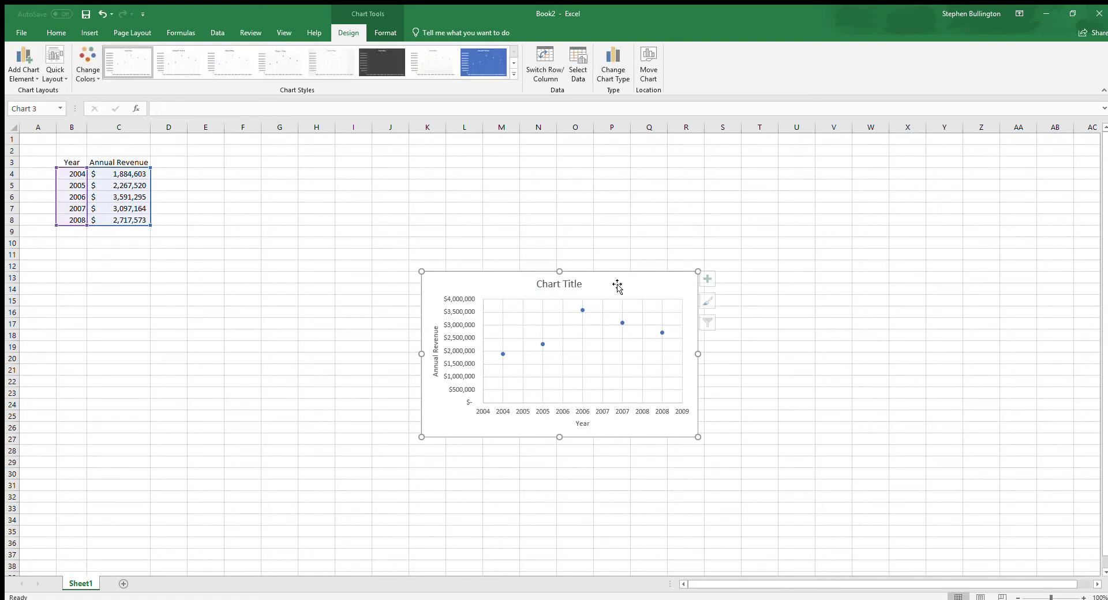
click(718, 206)
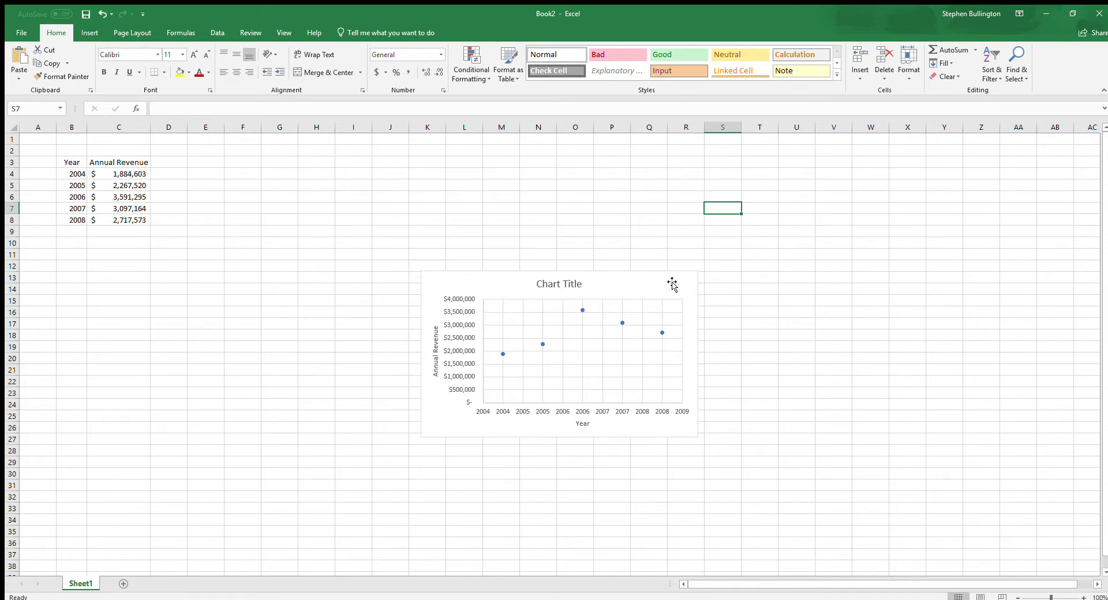
Add a linear trendline to the annual revenue scatter chart
click(637, 284)
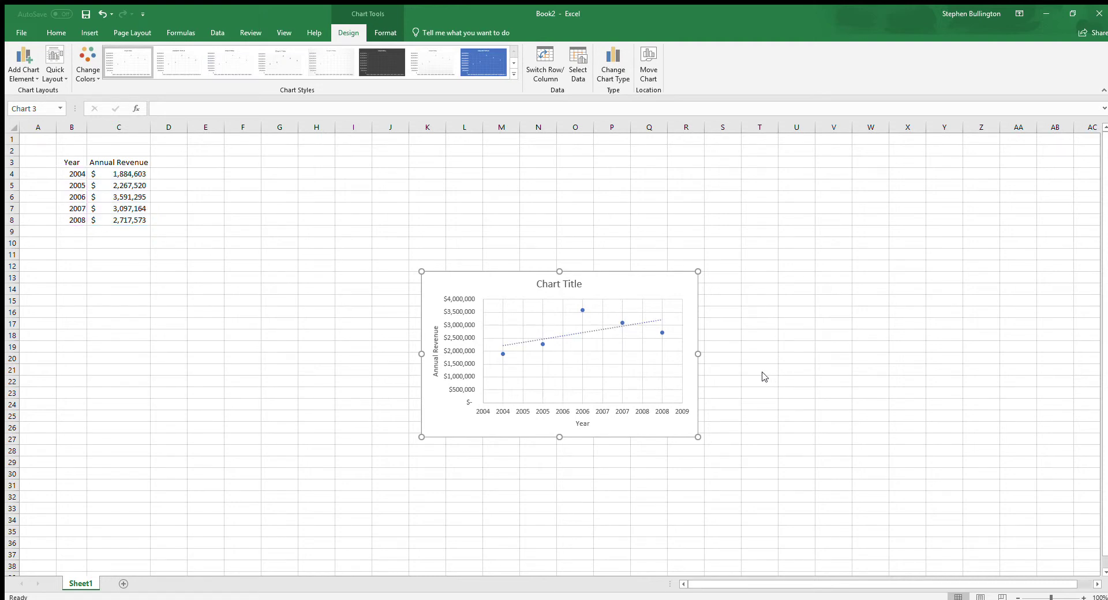
key(ctrl+z)
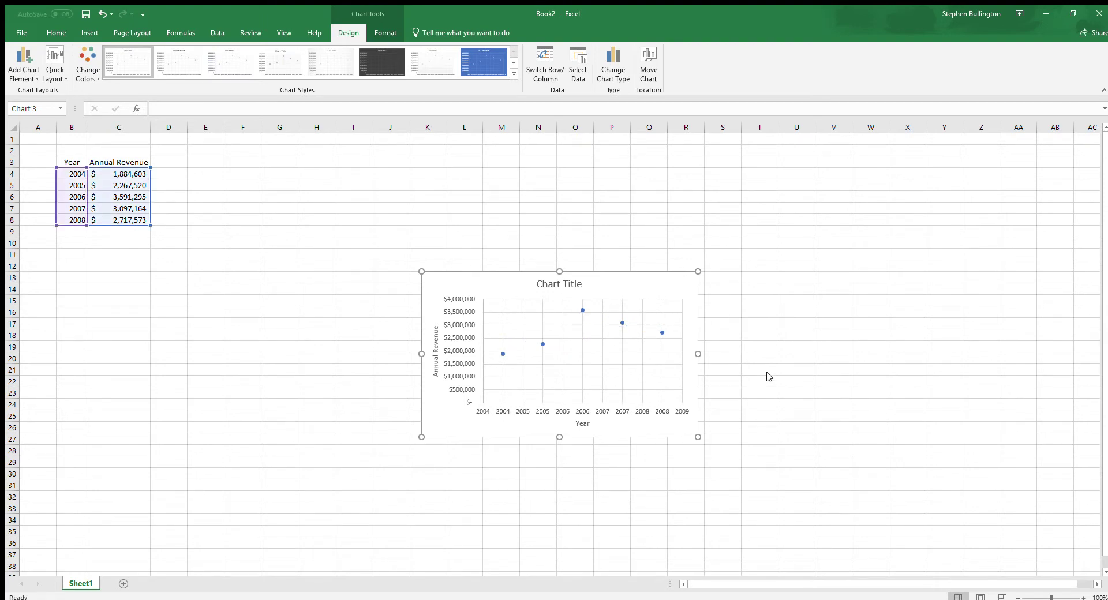
key(ctrl+y)
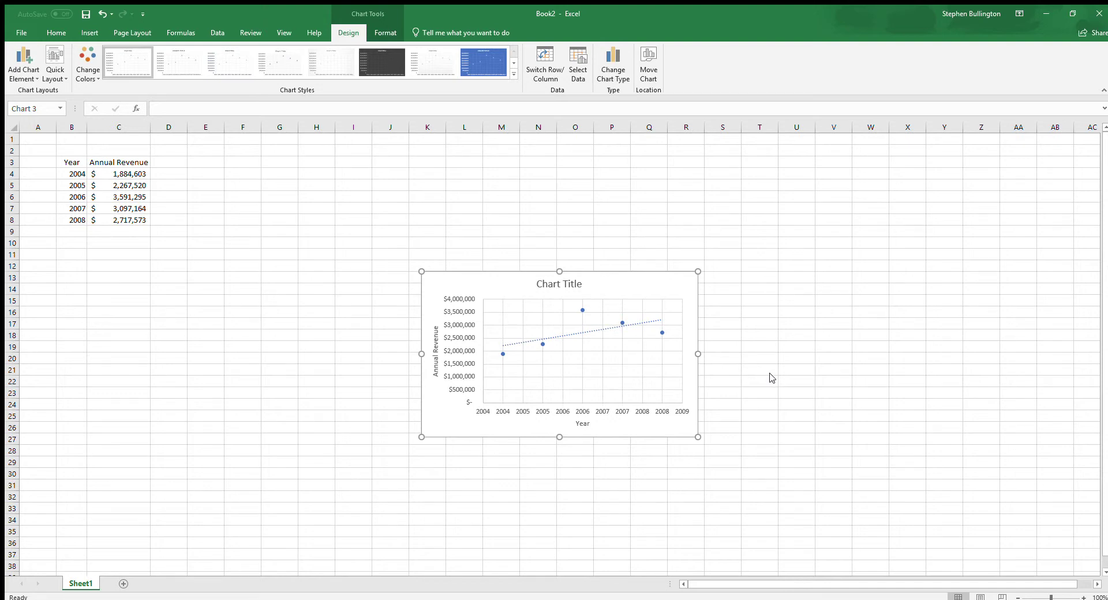
key(ctrl+z)
key(ctrl+y)
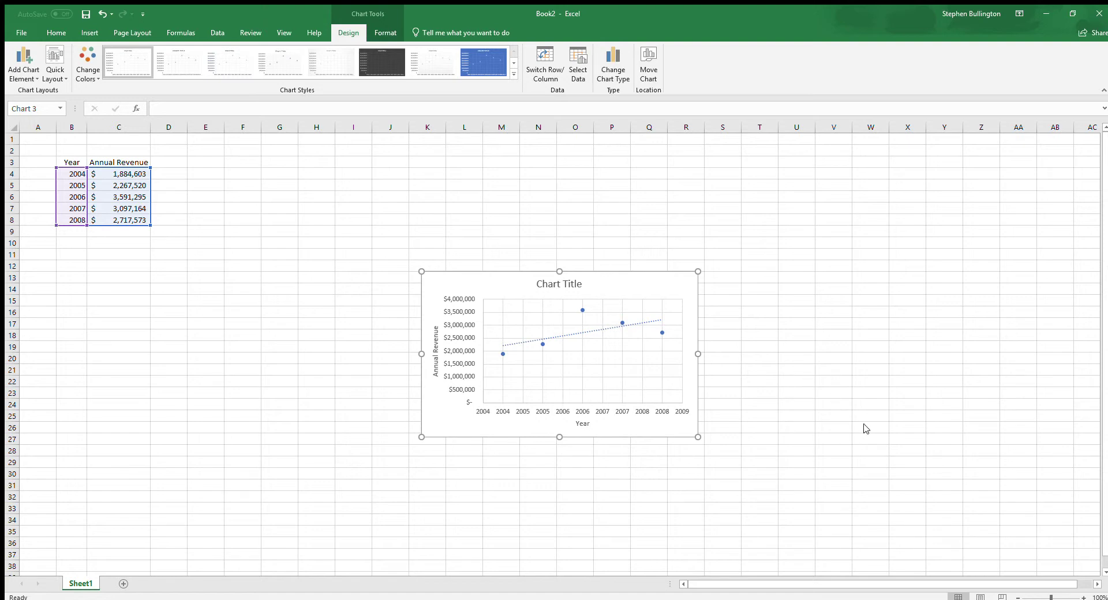
View the formatting options of the chart's linear trendline and close them again
key(ctrl+1)
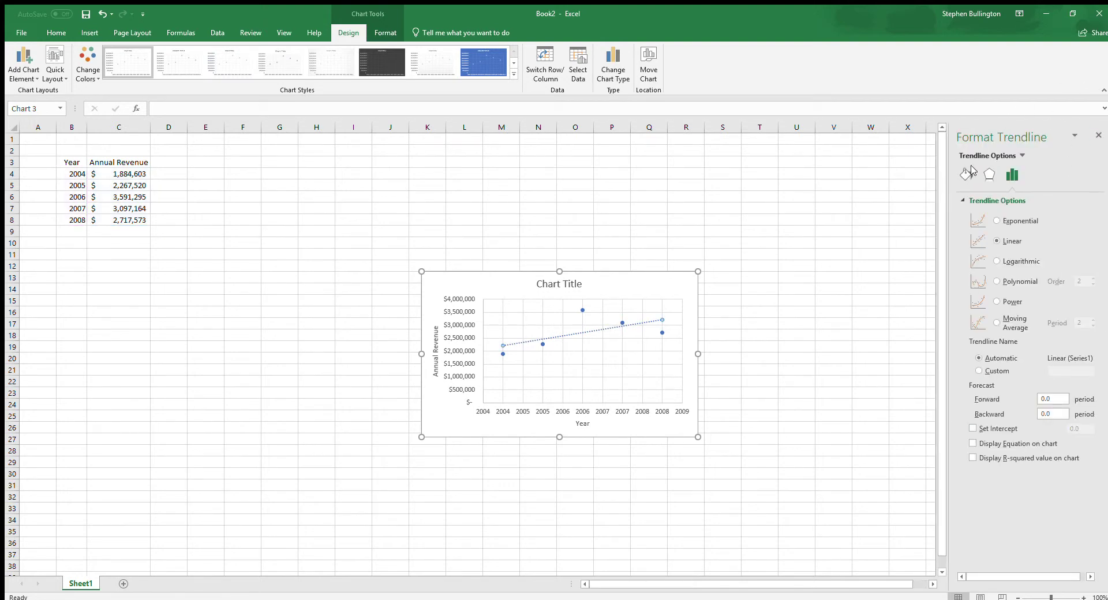
click(1099, 135)
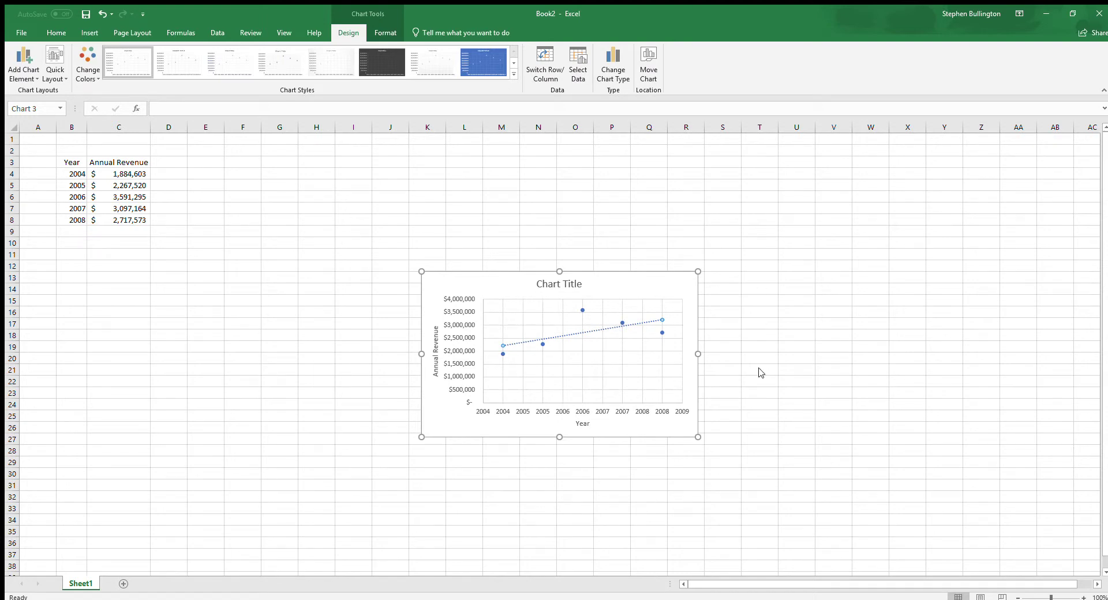
click(663, 237)
click(658, 286)
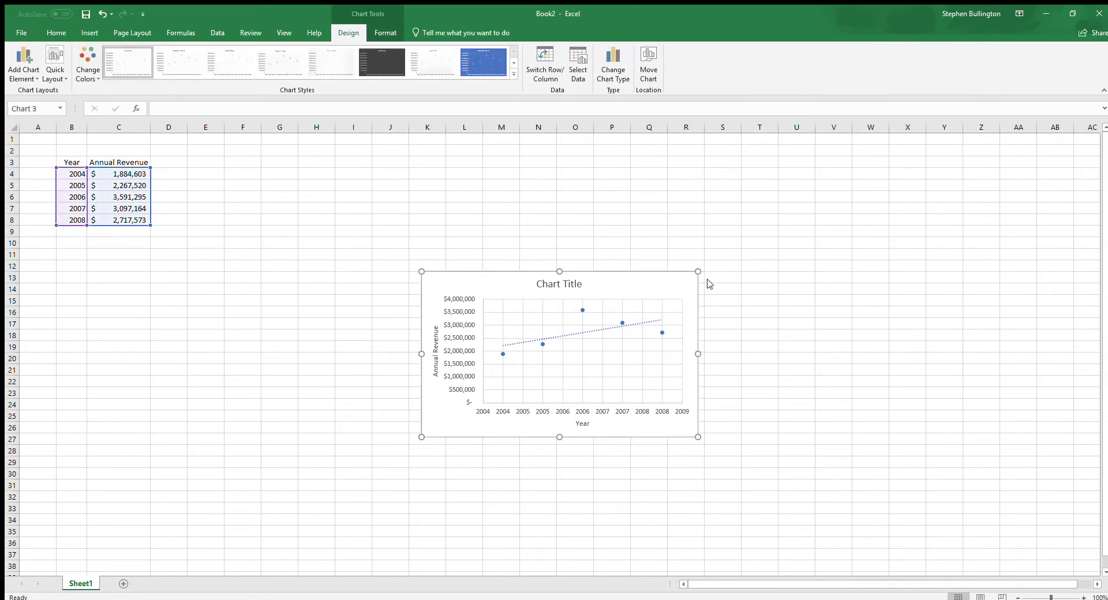
Undo the linear trendline and add it to the annual revenue scatter chart again
key(ctrl+z)
click(648, 208)
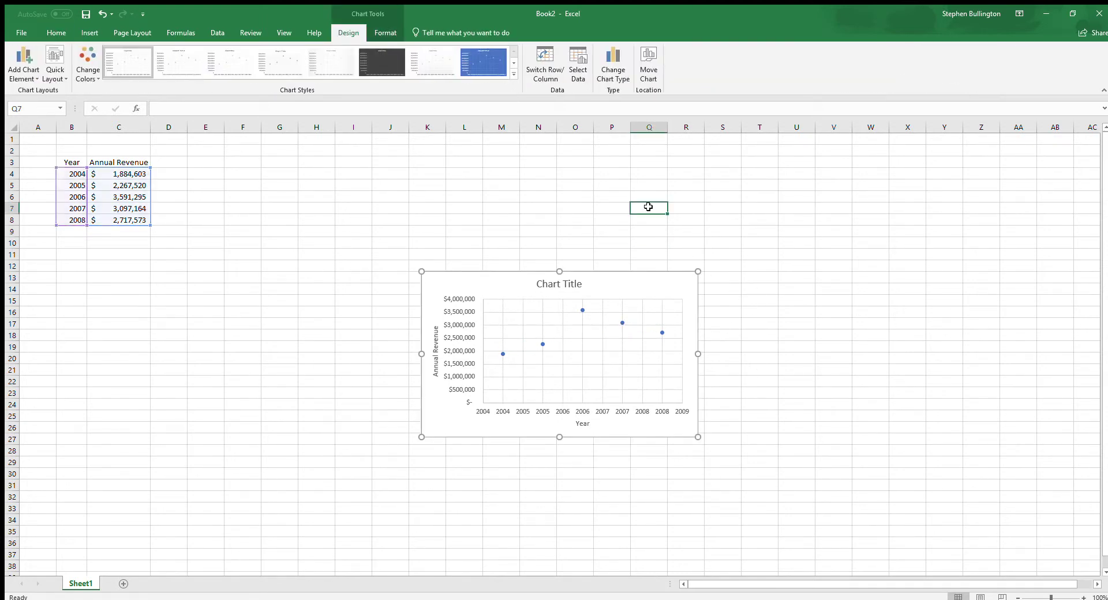
click(654, 282)
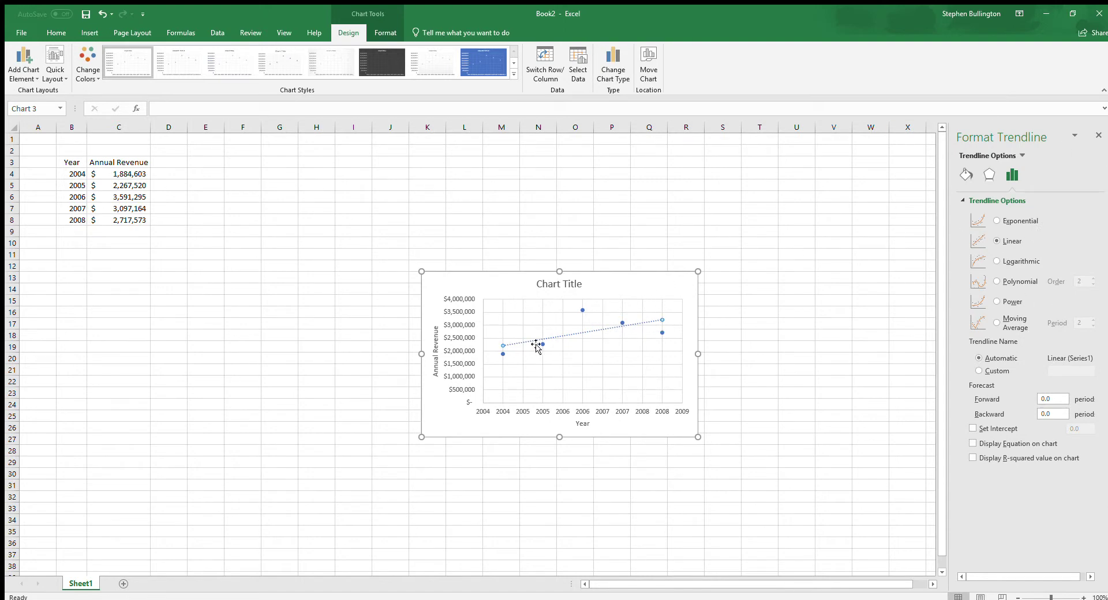
click(586, 227)
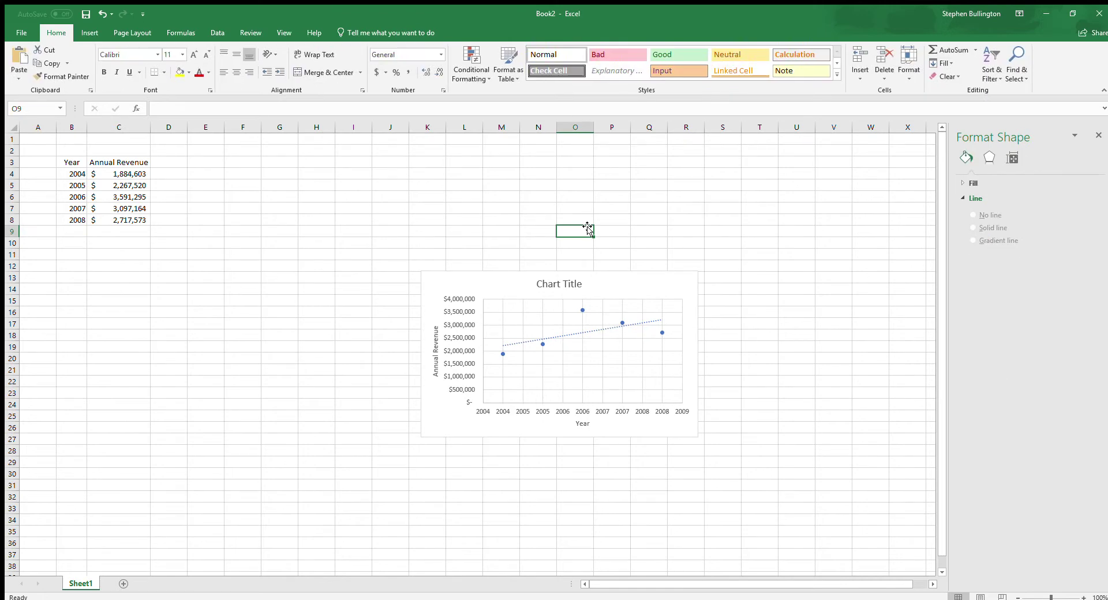
Format the linear trendline as a solid line with a solid dash type
click(645, 322)
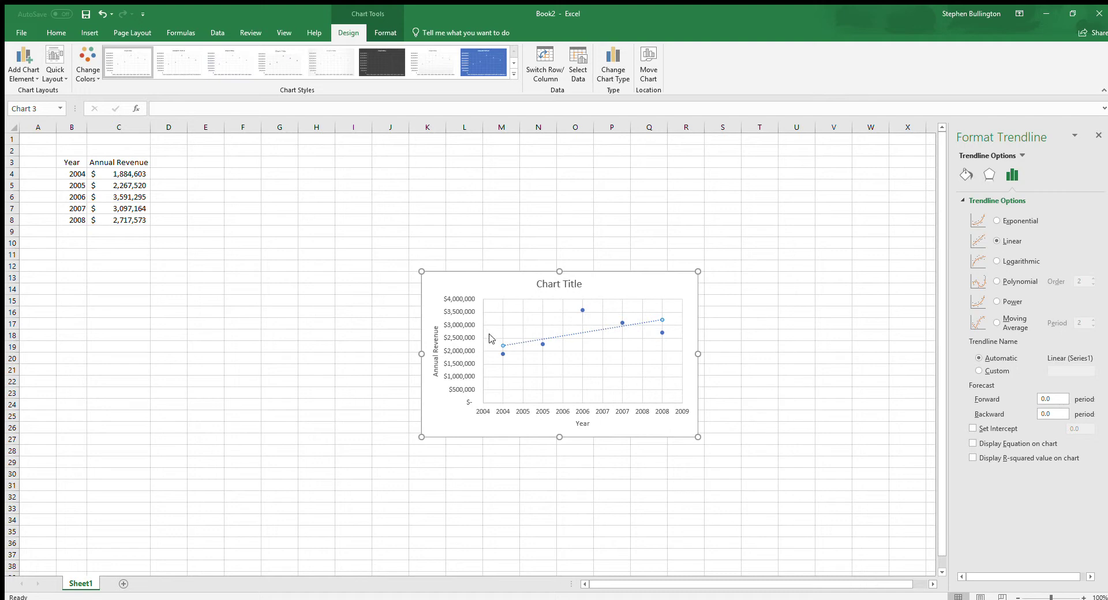
click(962, 173)
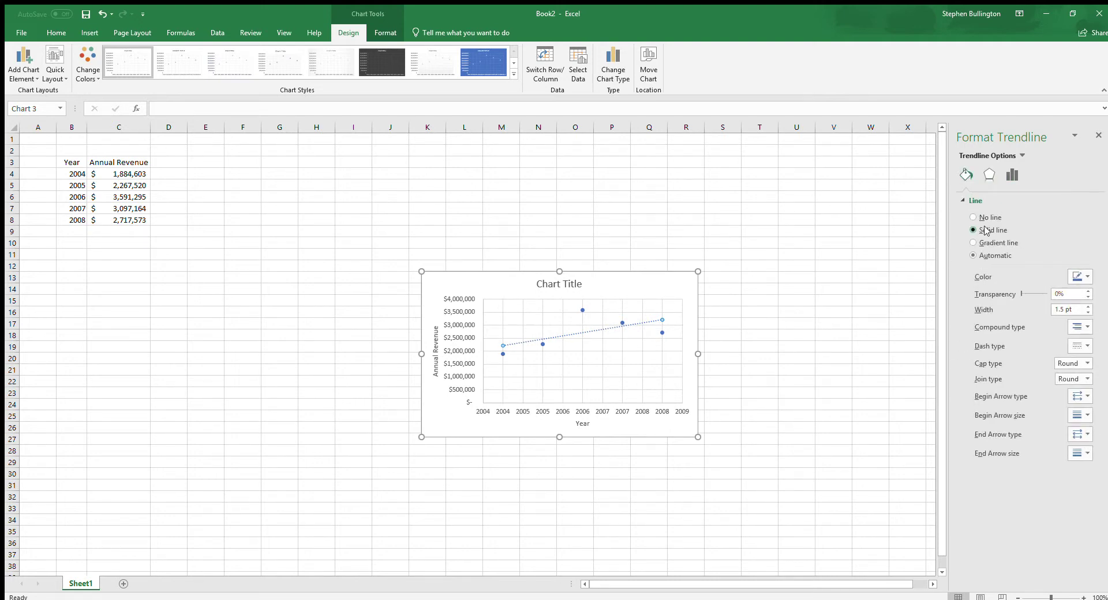
click(984, 230)
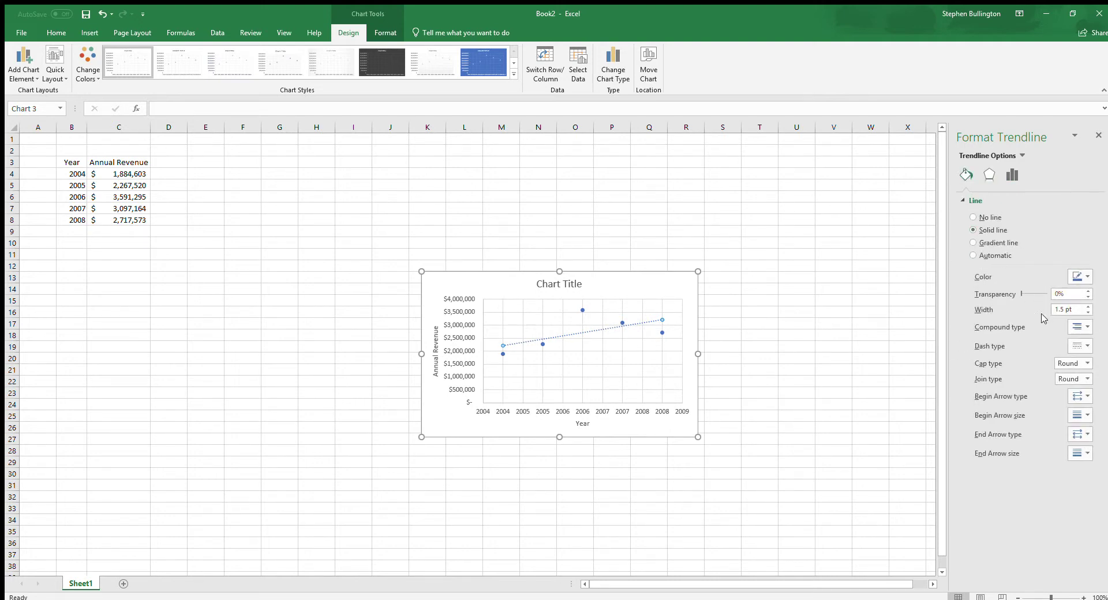
click(1080, 346)
click(1080, 358)
click(1081, 347)
Display the trendline equation and R-squared value on the chart and move their label below the trendline, clear of the data points
click(1012, 175)
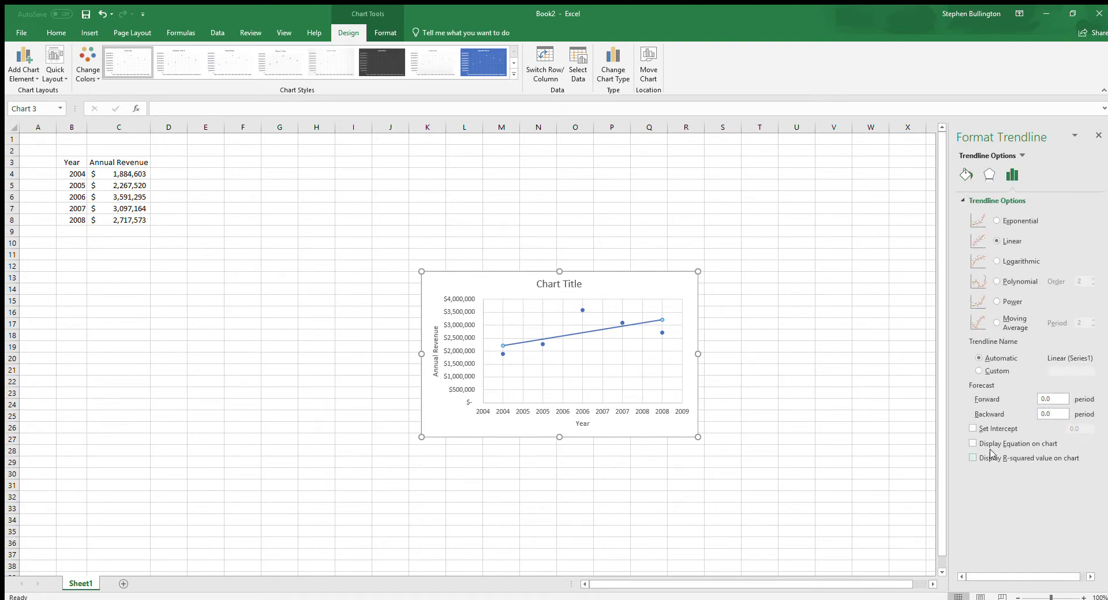
click(1037, 445)
click(630, 314)
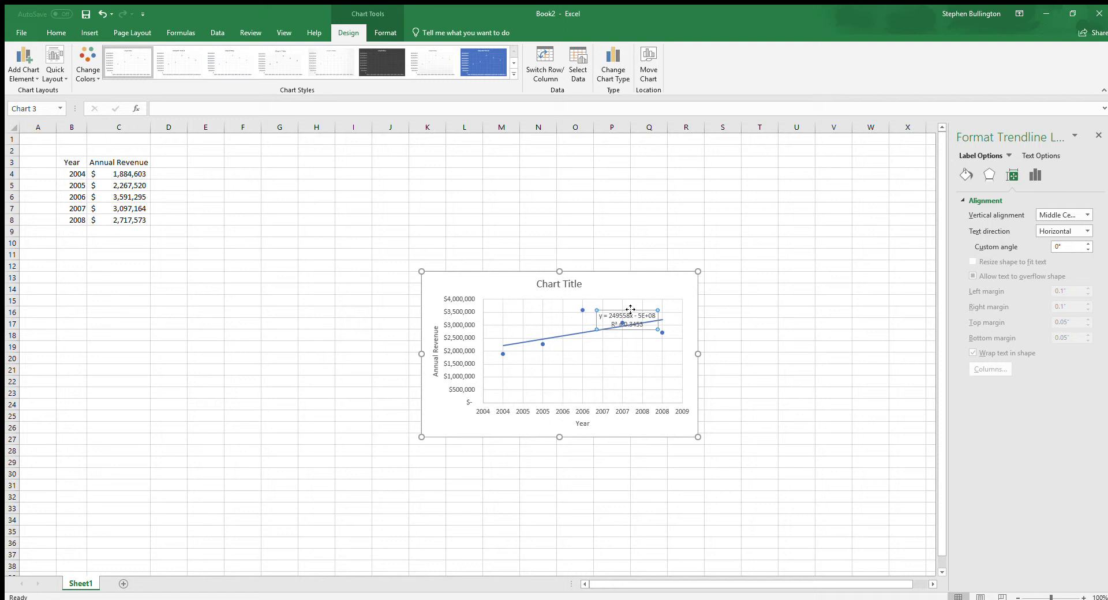
drag(631, 310, 635, 358)
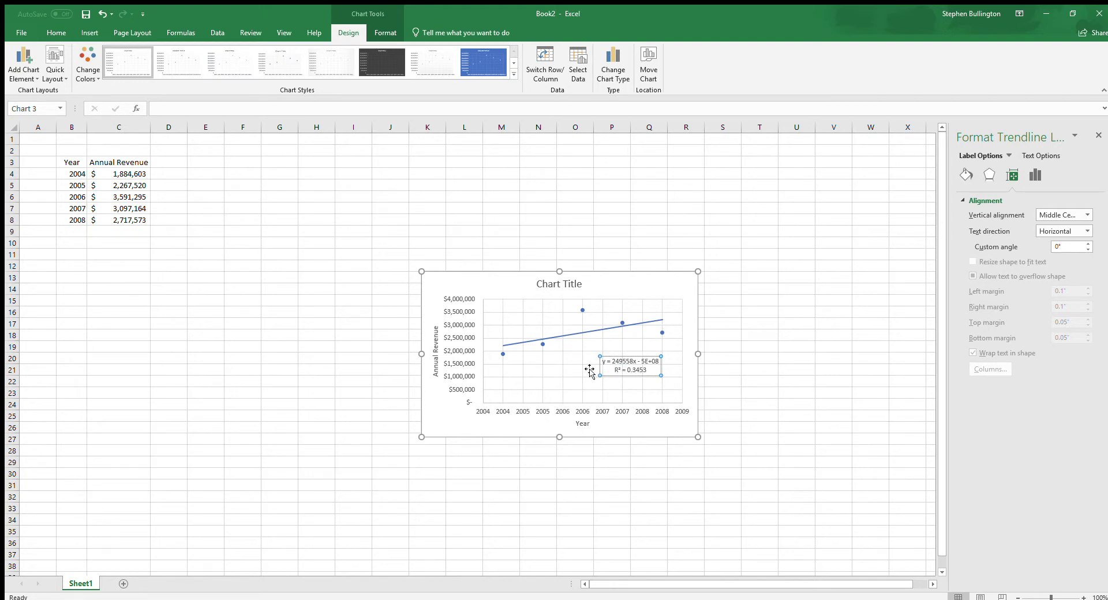
click(740, 373)
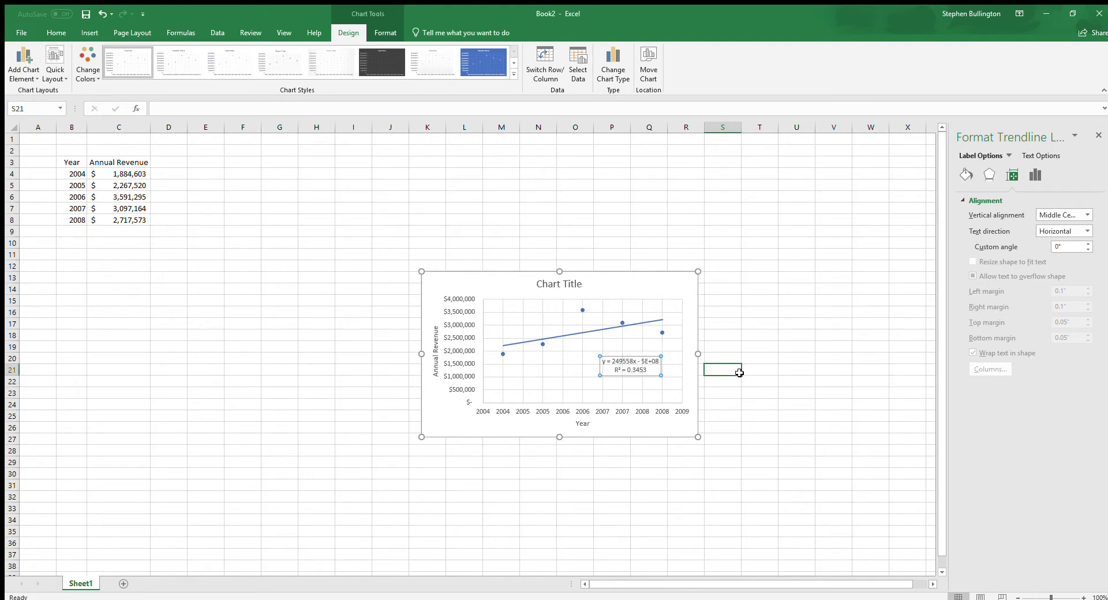
View the formatting options of the equation label, the trendline and both axis titles
click(647, 361)
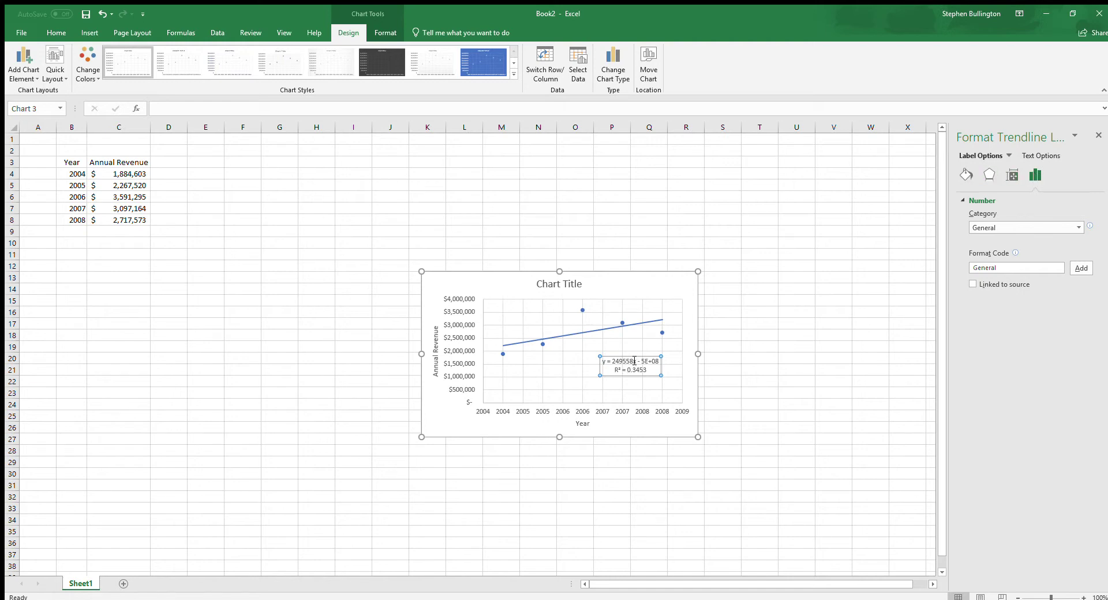
click(648, 321)
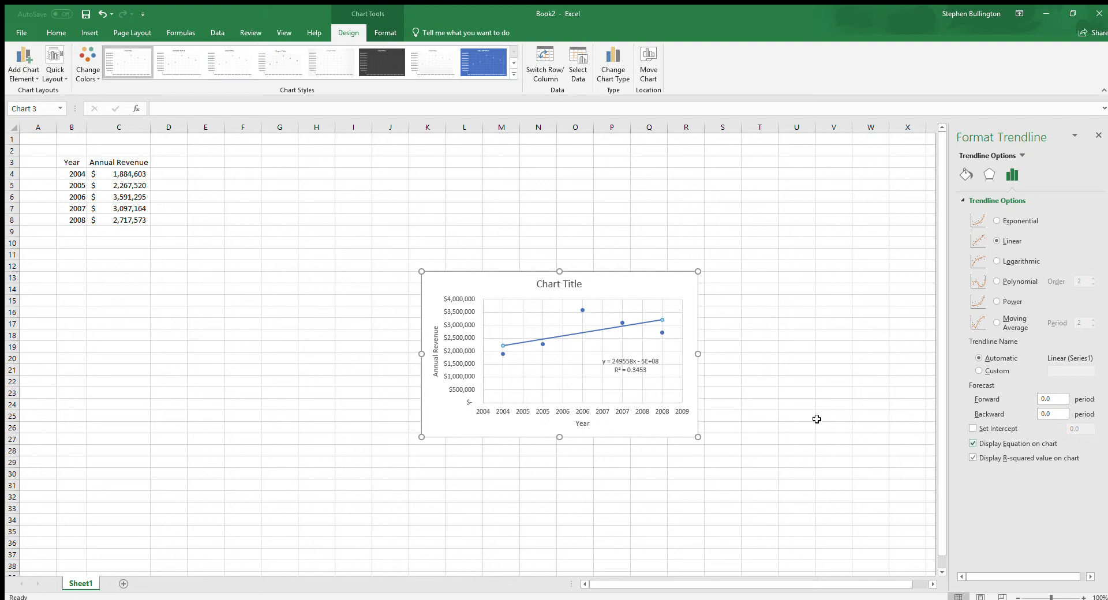
click(582, 423)
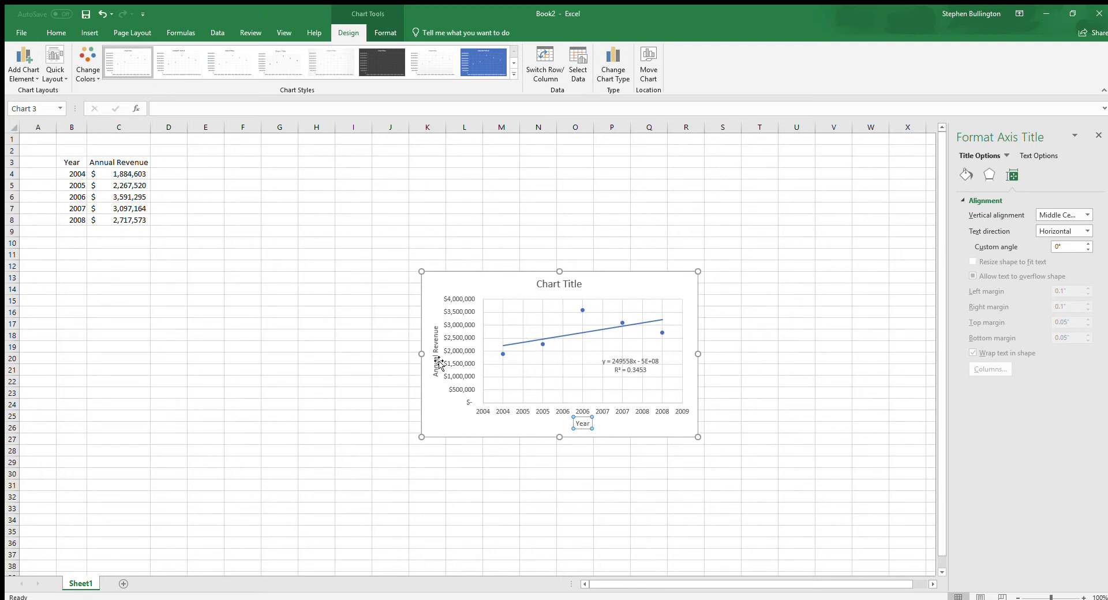
click(442, 342)
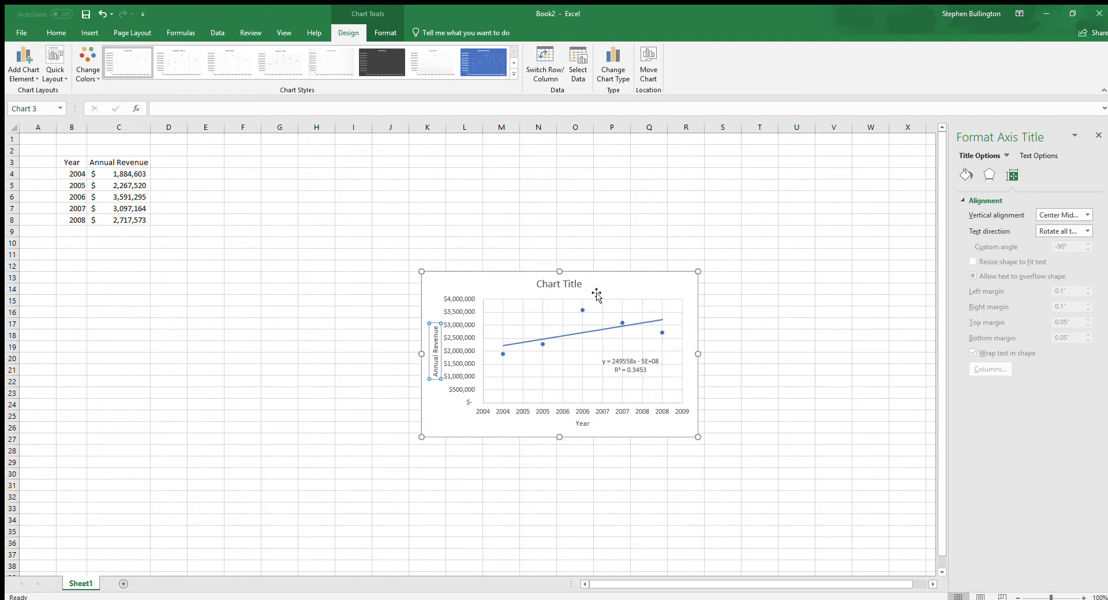
click(615, 235)
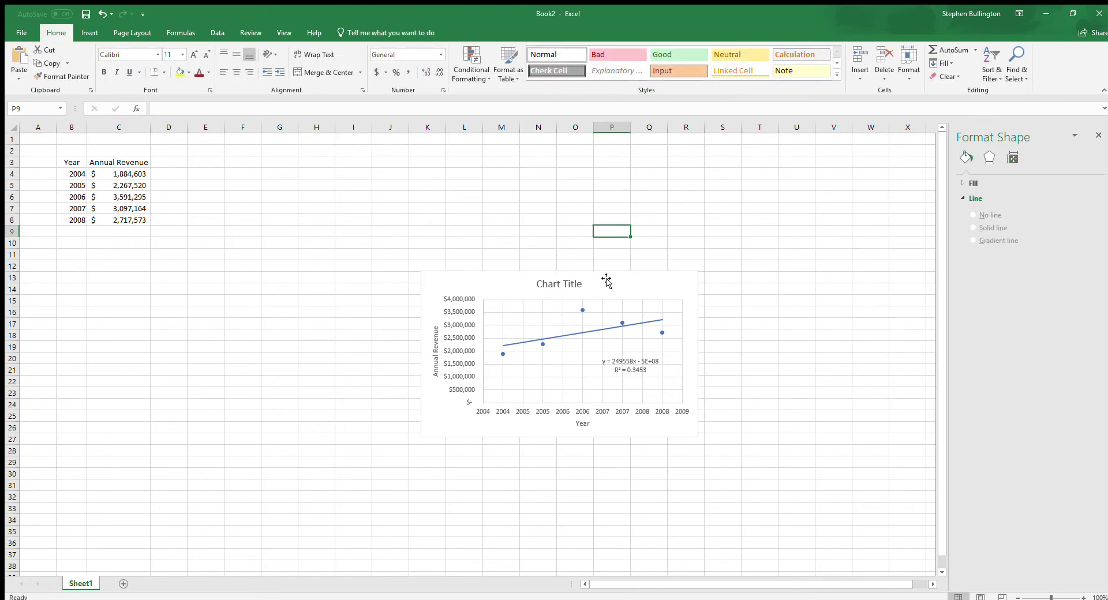
Select and deselect the chart repeatedly to examine when the contextual chart design tools are available
click(622, 282)
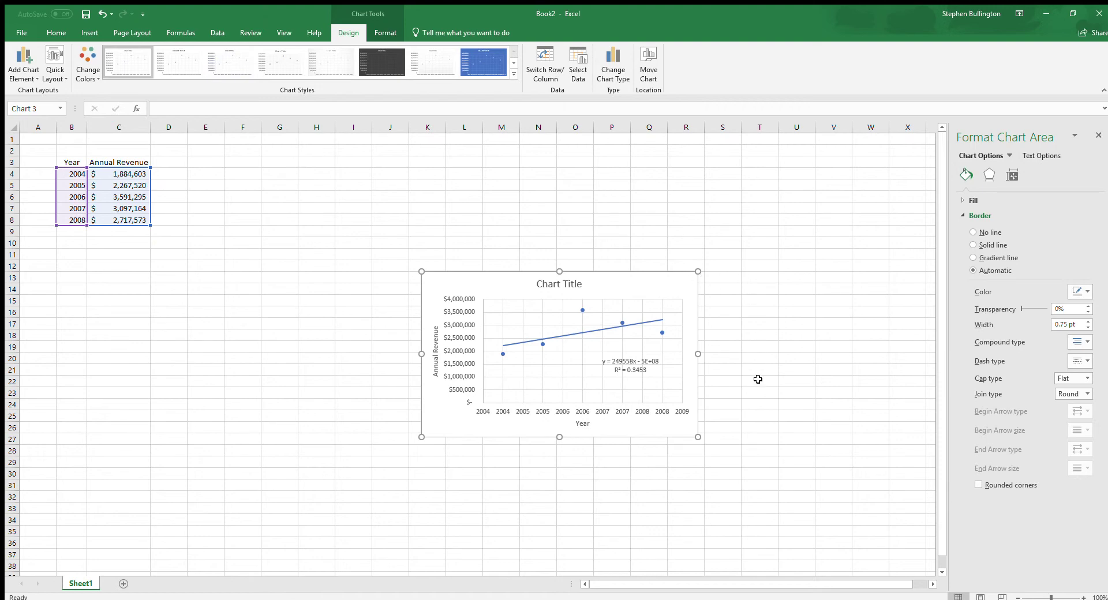
click(612, 231)
click(613, 287)
click(638, 224)
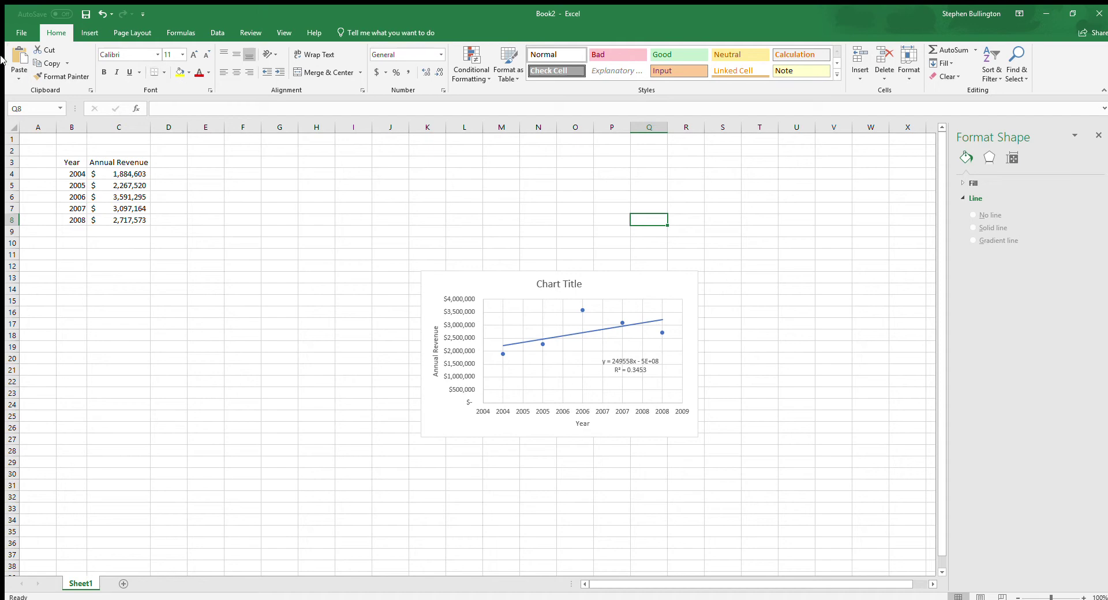
click(672, 288)
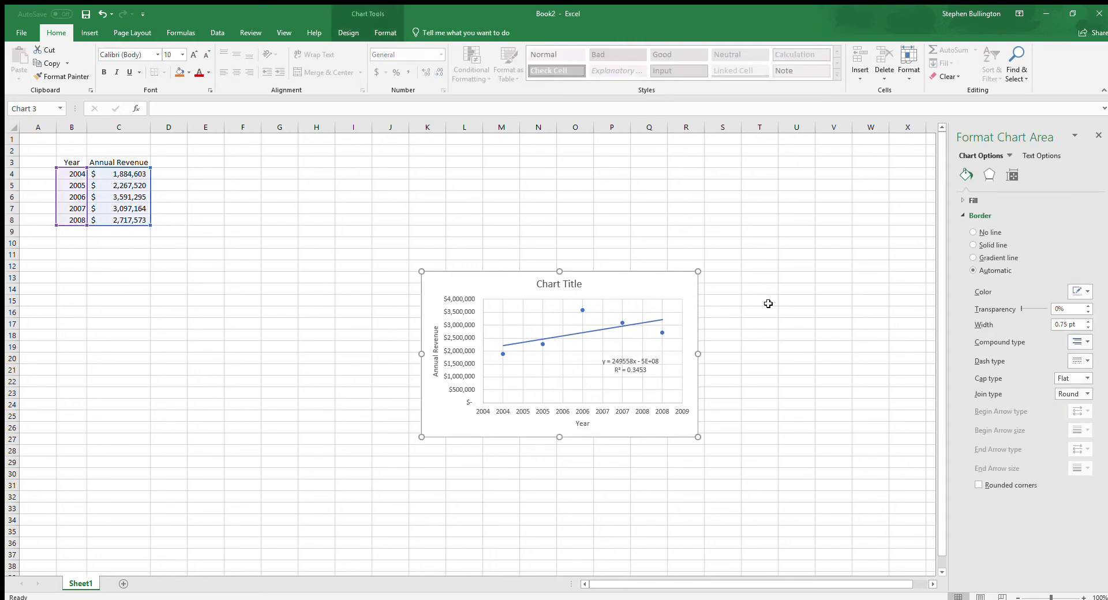
click(649, 185)
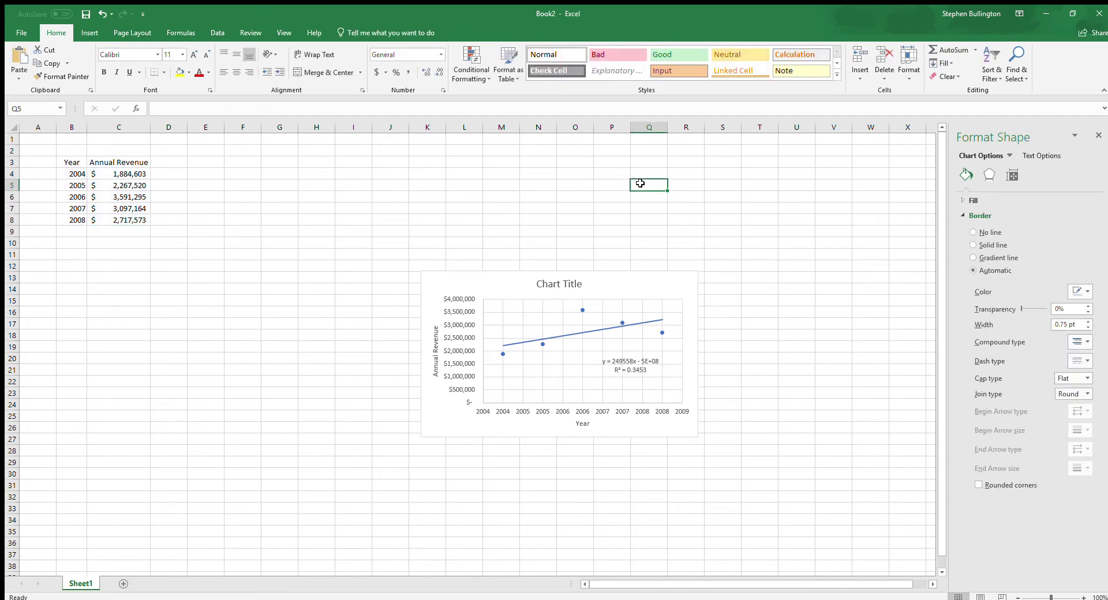
click(612, 292)
click(348, 33)
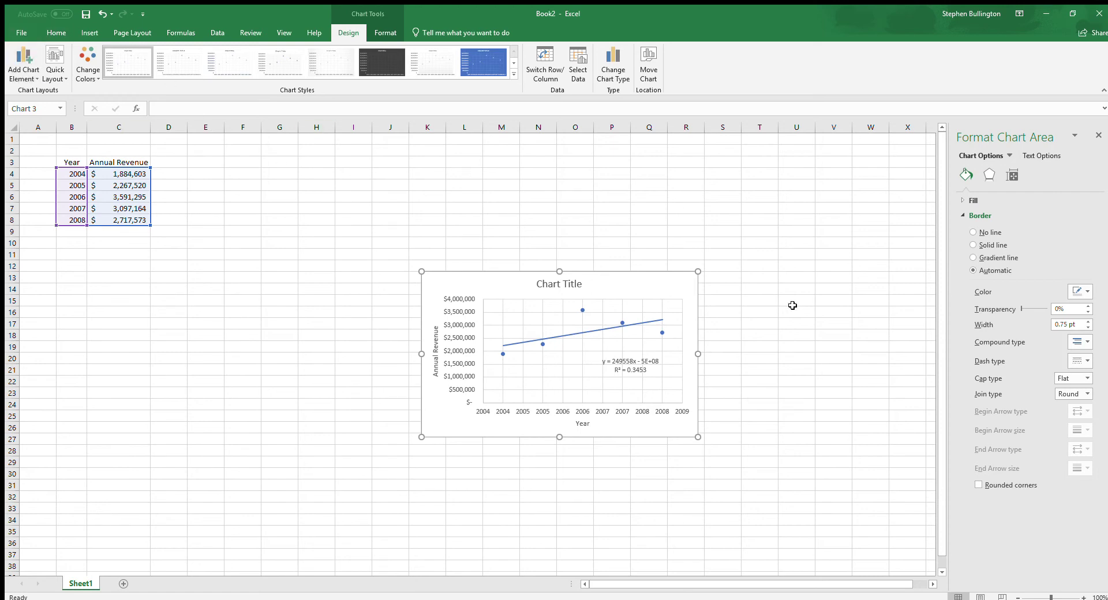
click(648, 210)
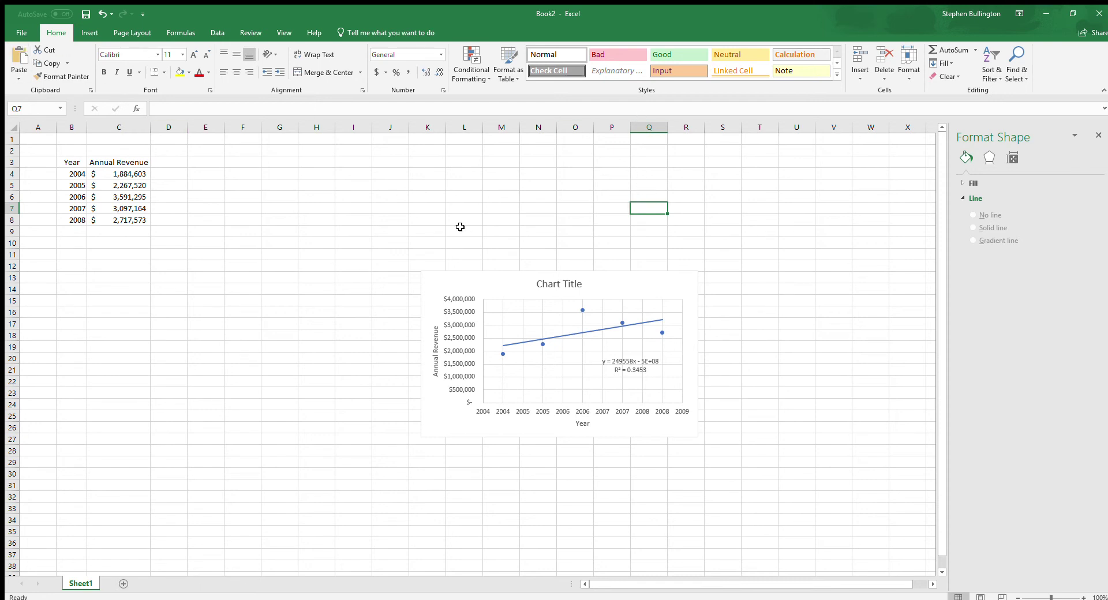
Reposition the scatter chart slightly to the left on the worksheet and deselect it
drag(477, 281, 469, 284)
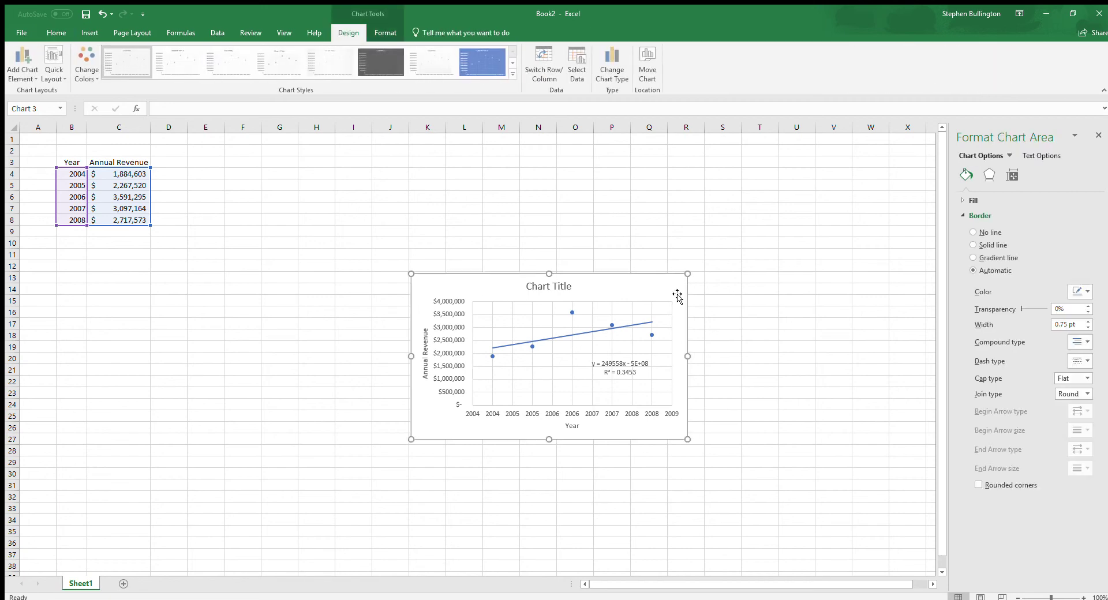
click(393, 220)
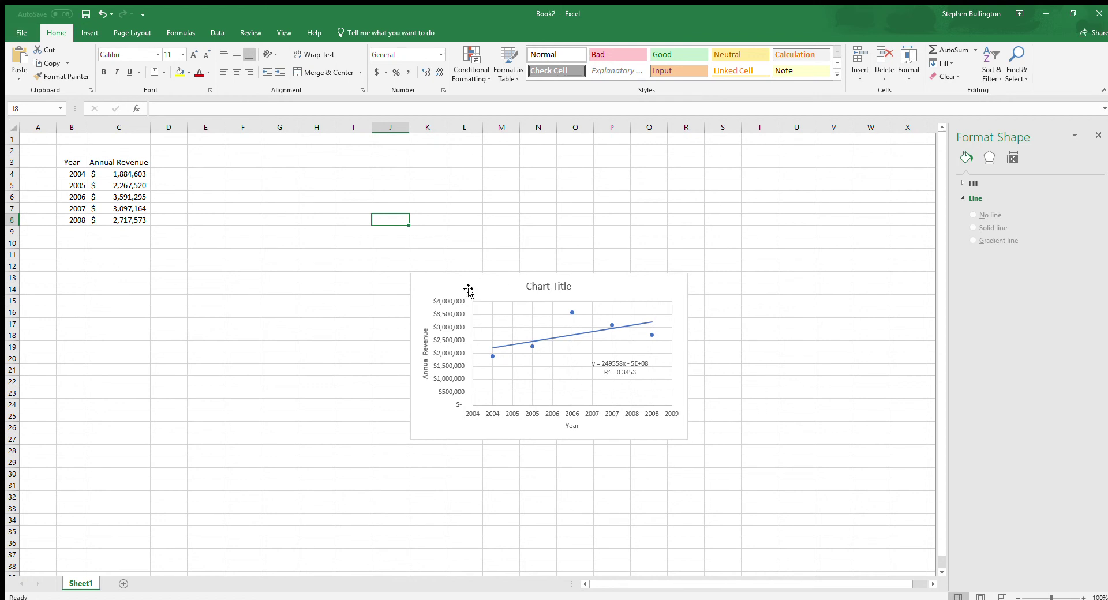
drag(426, 283, 425, 280)
click(427, 254)
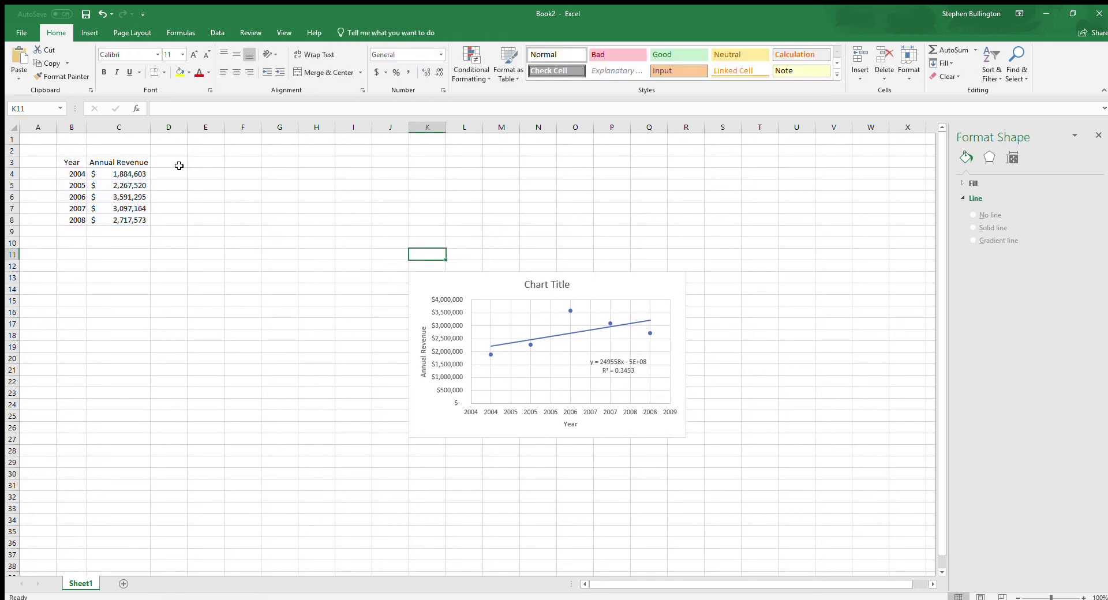
click(781, 198)
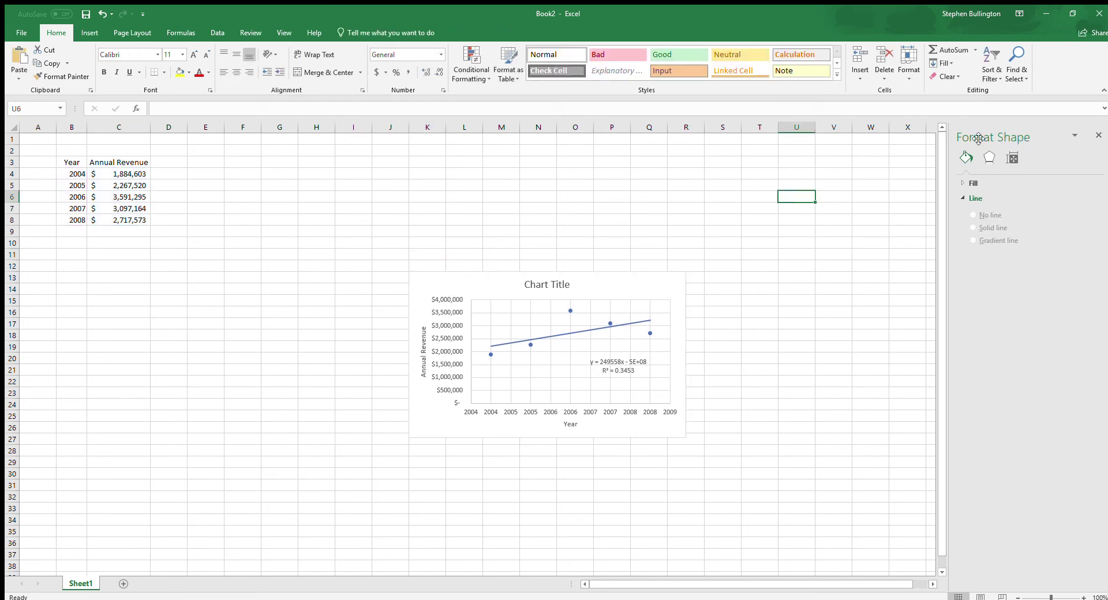